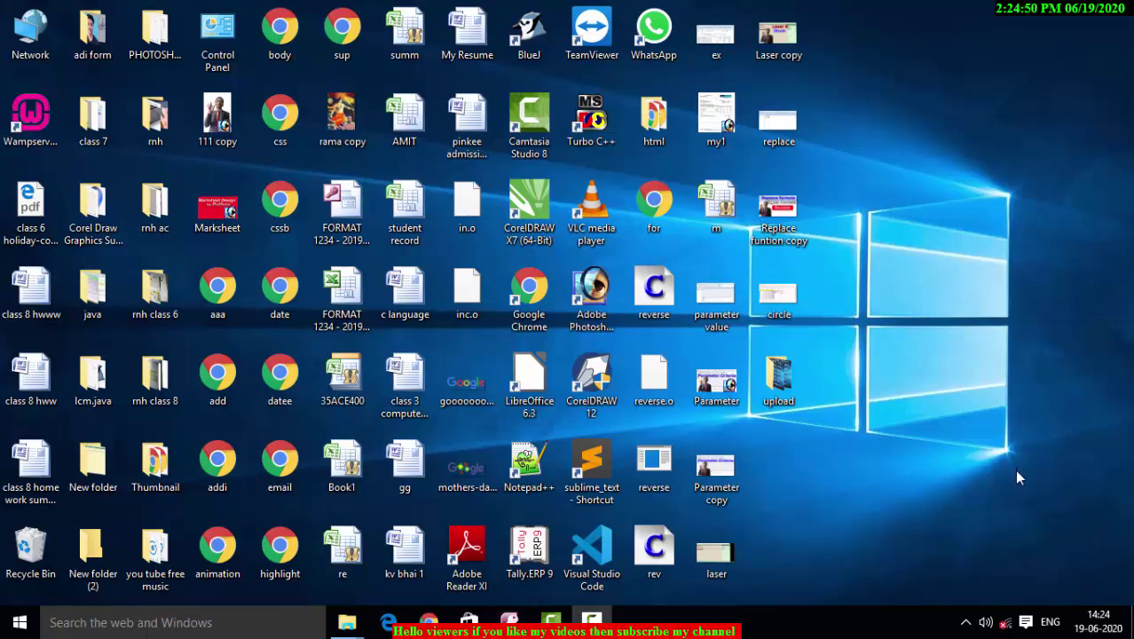
- Refresh the desktop several times from its right-click menu
right_click(944, 187)
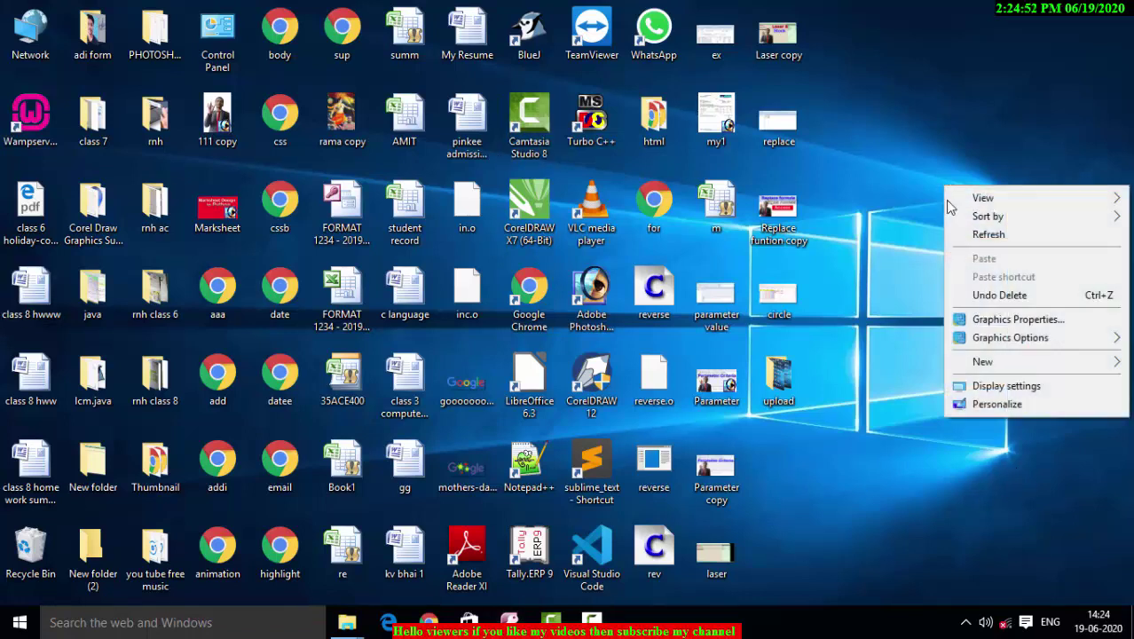
left_click(967, 235)
right_click(946, 206)
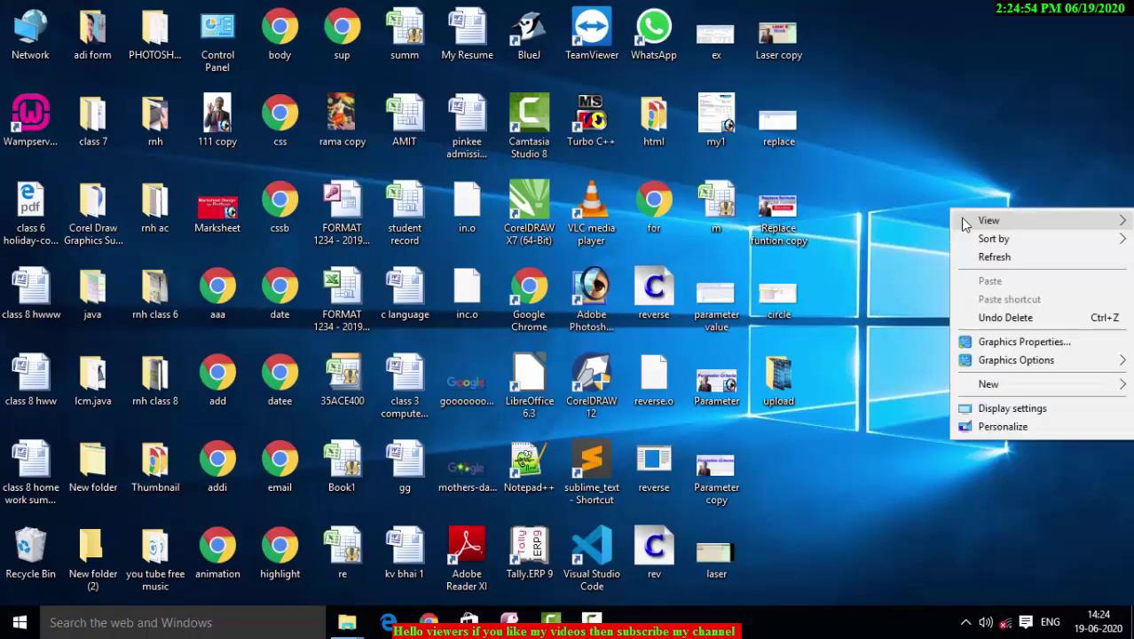
left_click(996, 256)
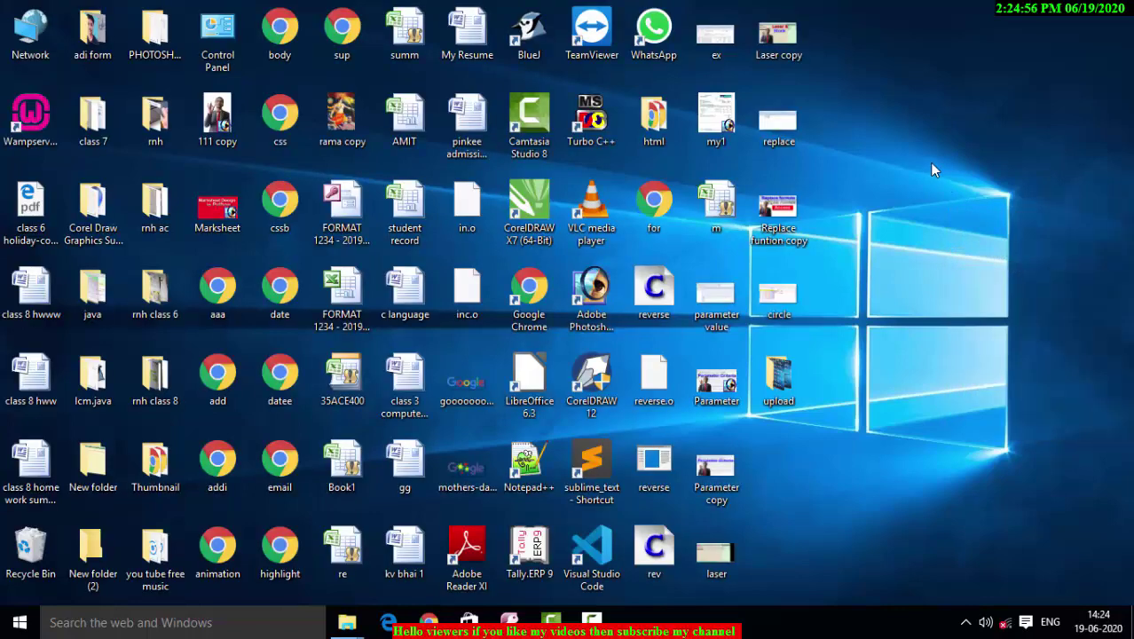
right_click(929, 163)
left_click(948, 215)
right_click(969, 215)
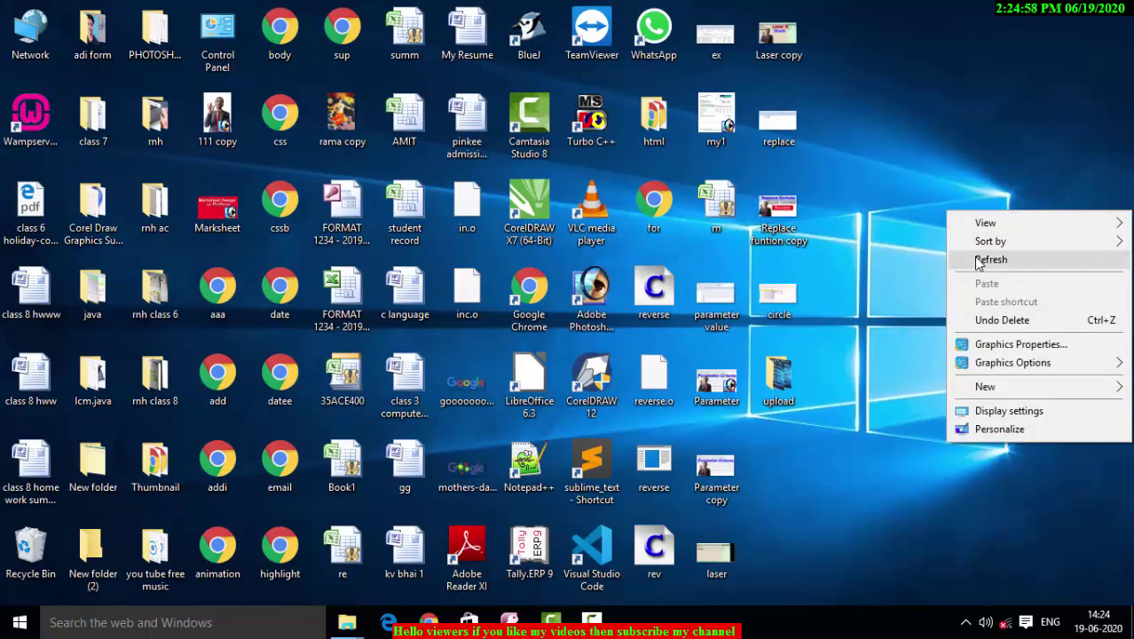
left_click(974, 256)
right_click(933, 176)
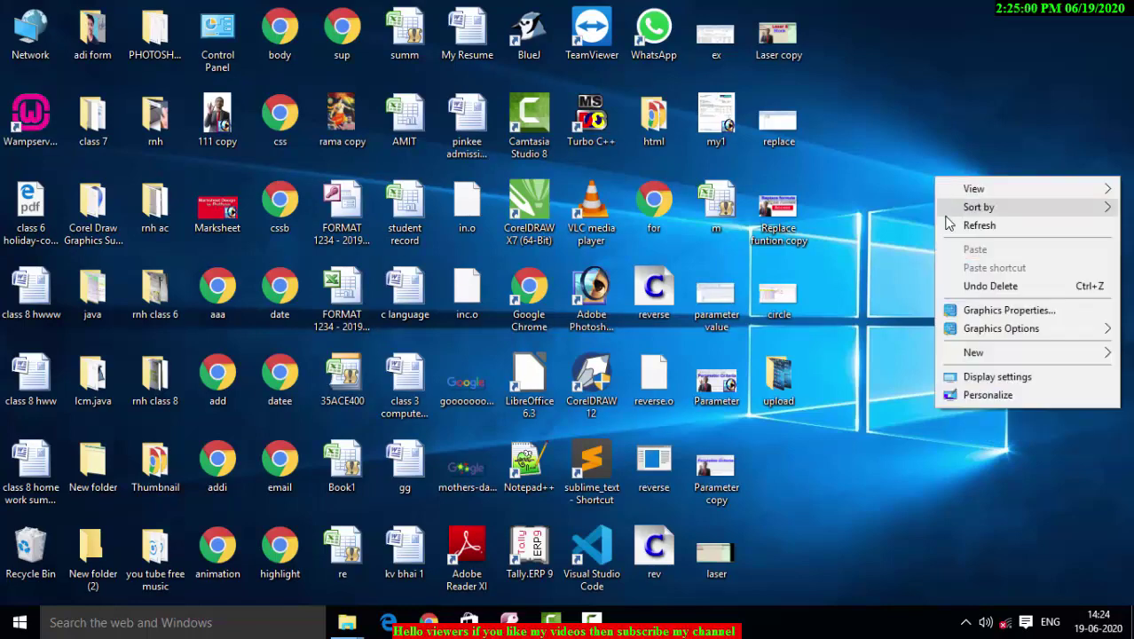
left_click(951, 229)
right_click(952, 233)
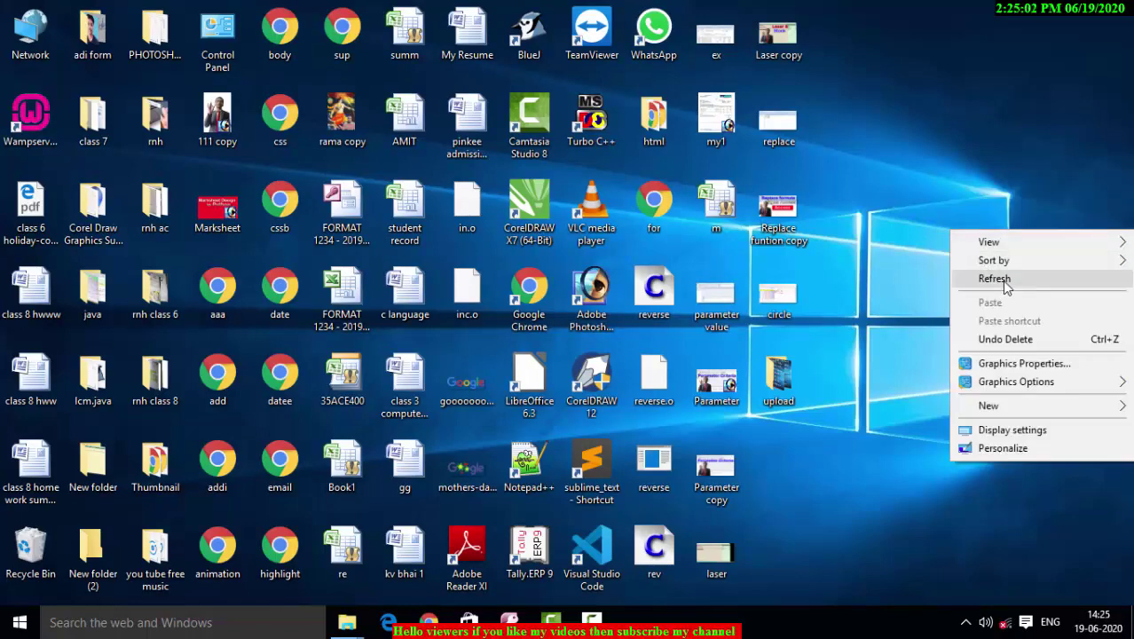
left_click(1002, 280)
right_click(900, 168)
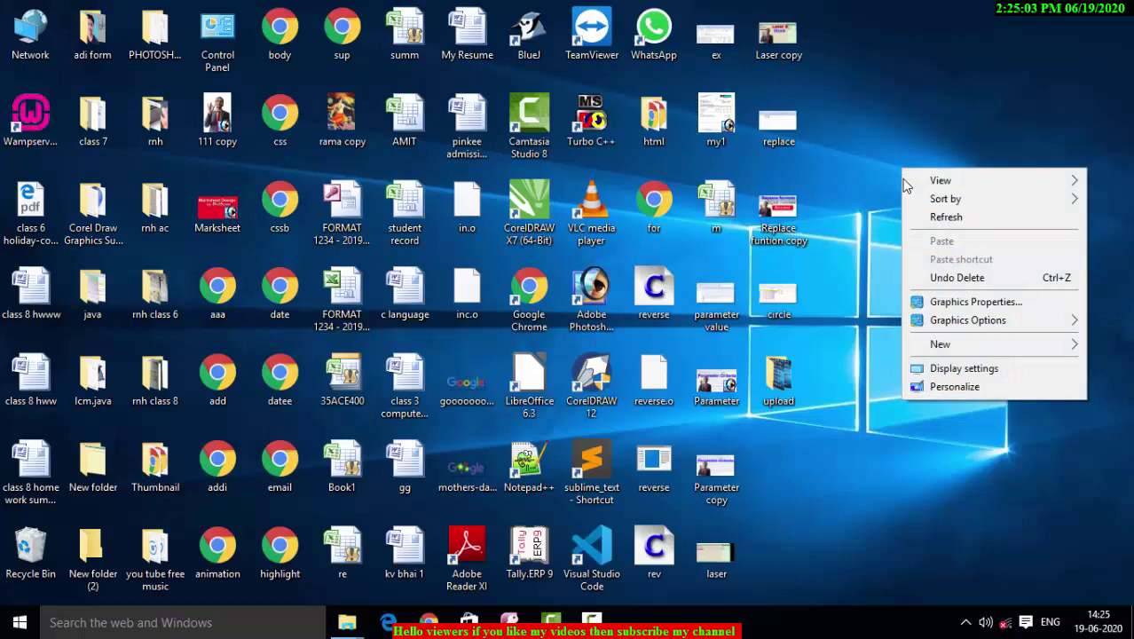
left_click(938, 218)
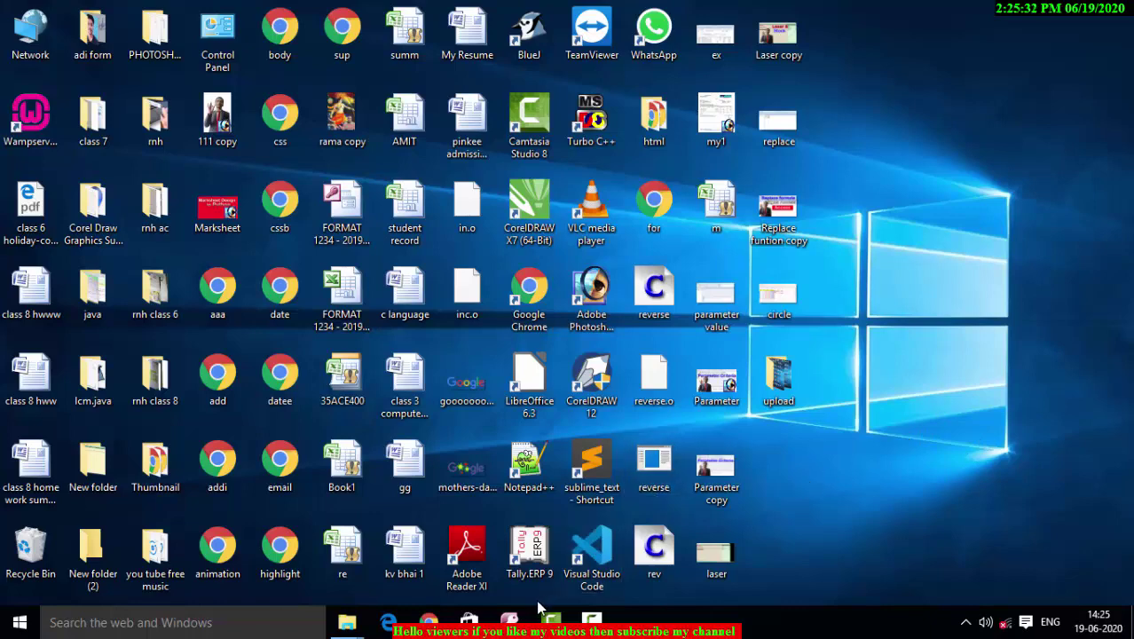
- Bring the Access window forward and switch Mytb to Design View
left_click(517, 623)
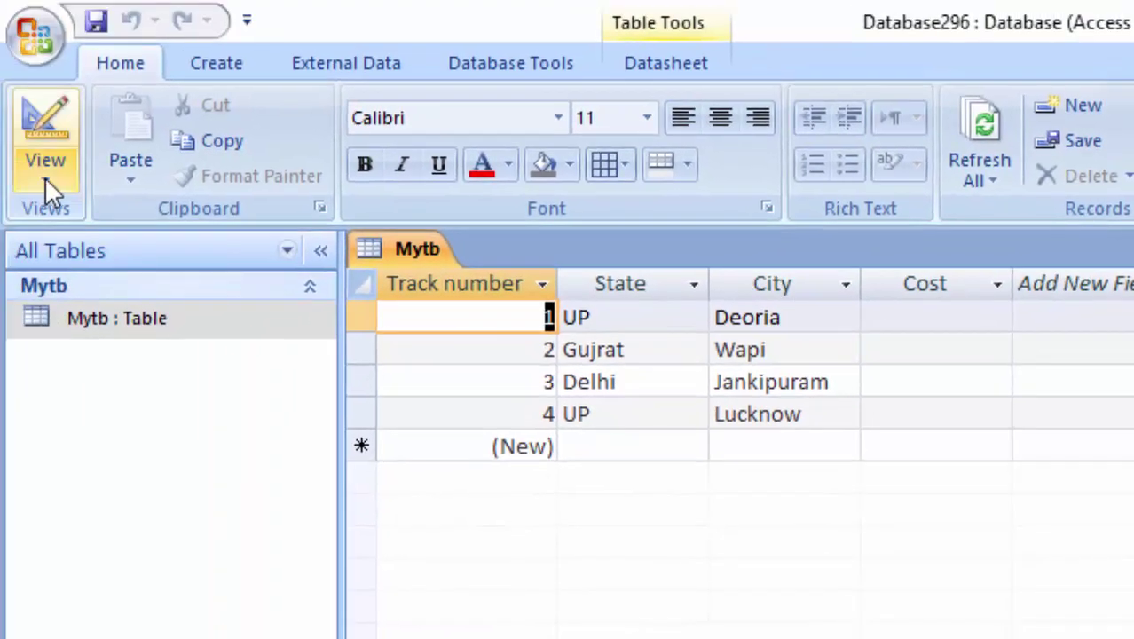
left_click(45, 178)
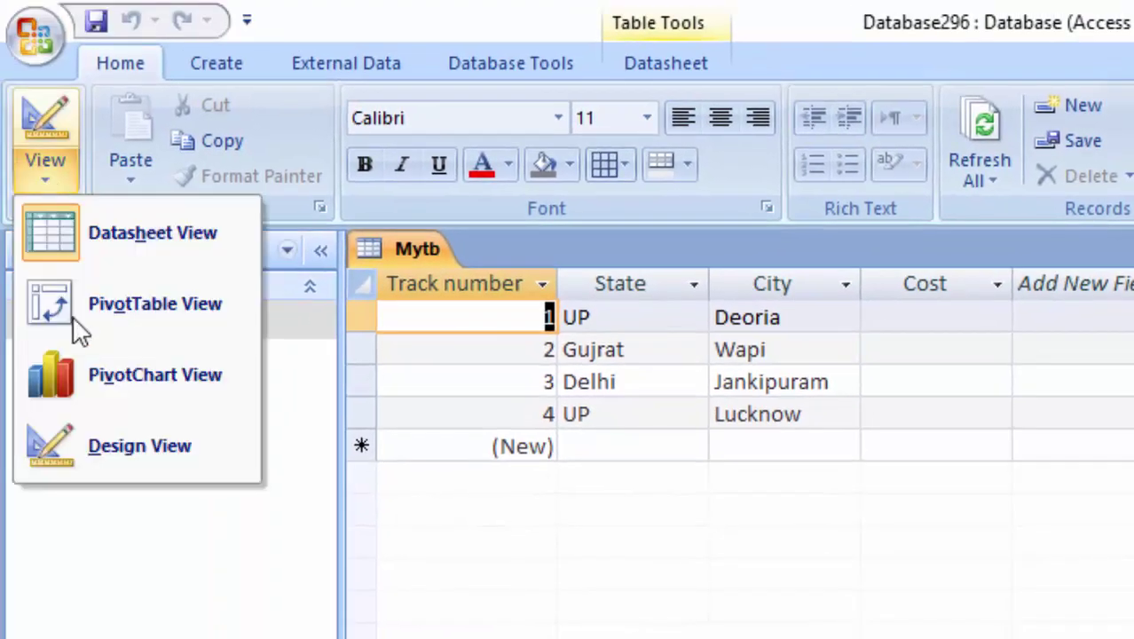
left_click(115, 423)
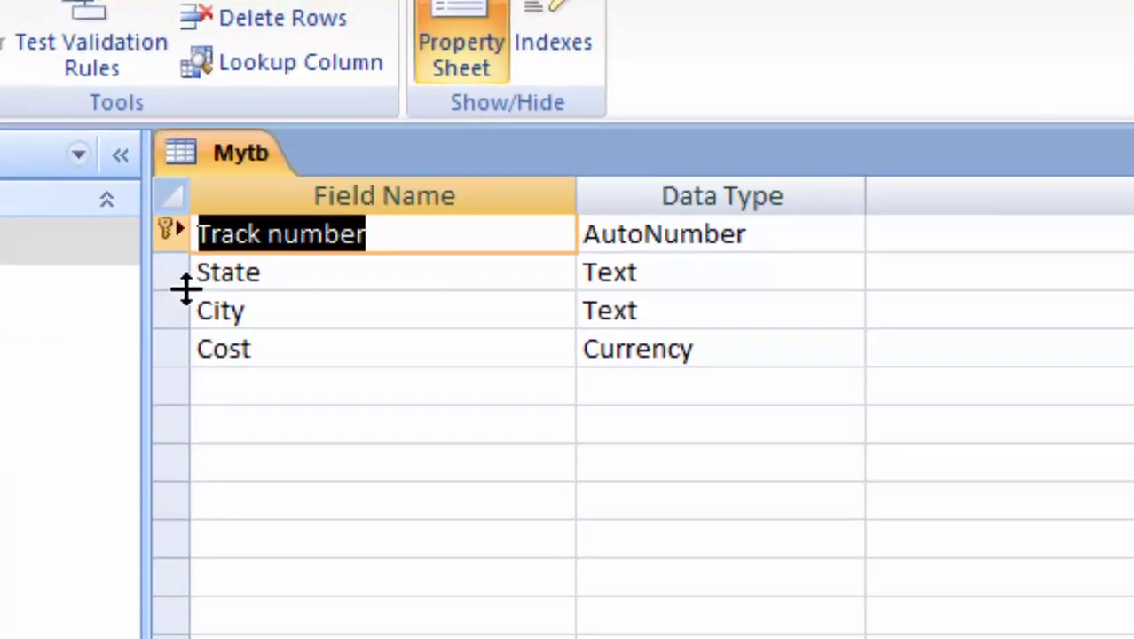
- Insert a Number field named State code above City, then return to Datasheet View
left_click(182, 305)
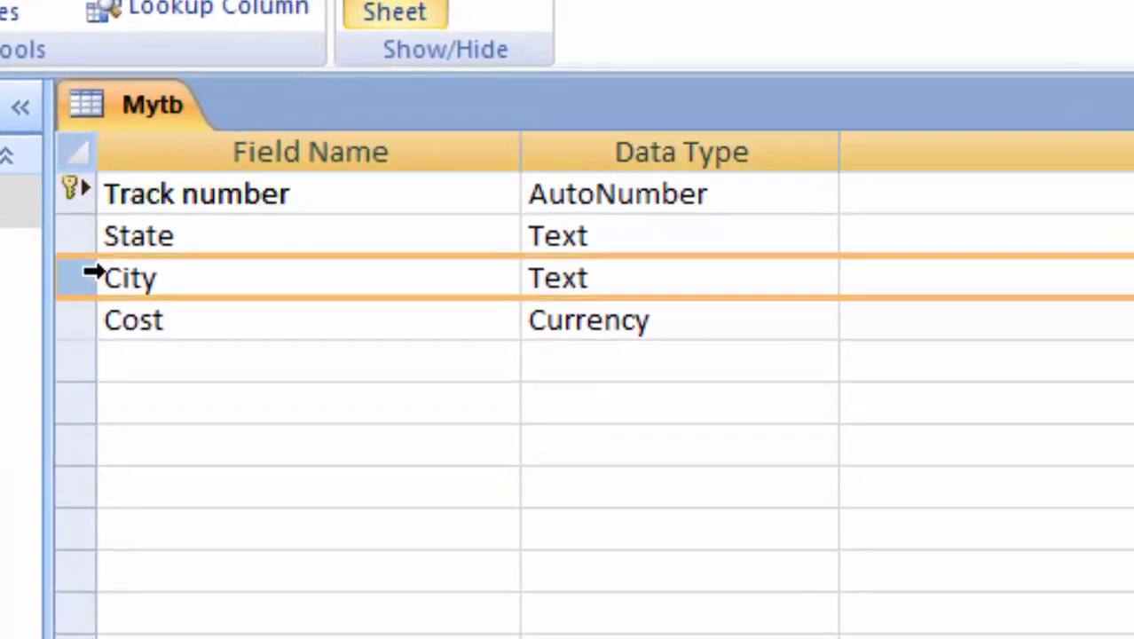
right_click(184, 307)
left_click(185, 515)
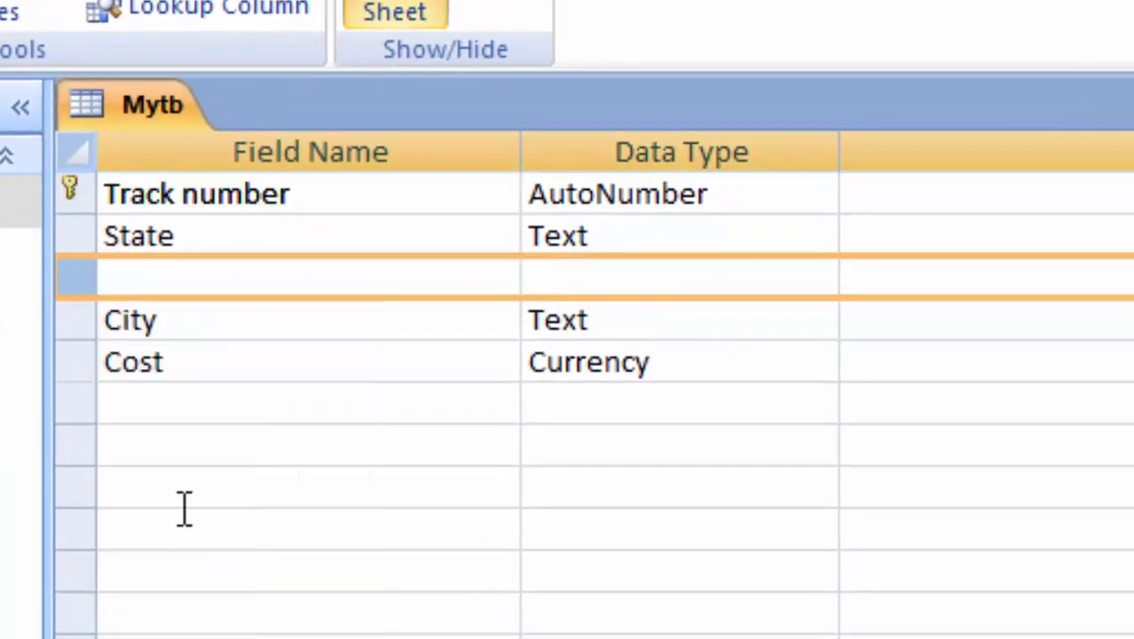
left_click(220, 276)
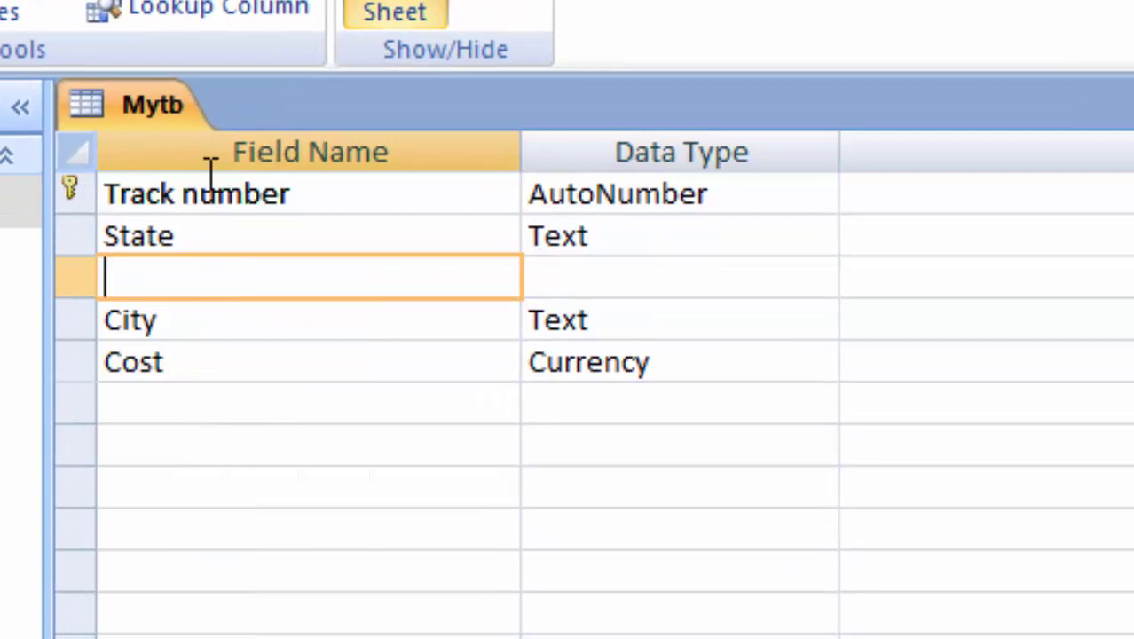
type("State")
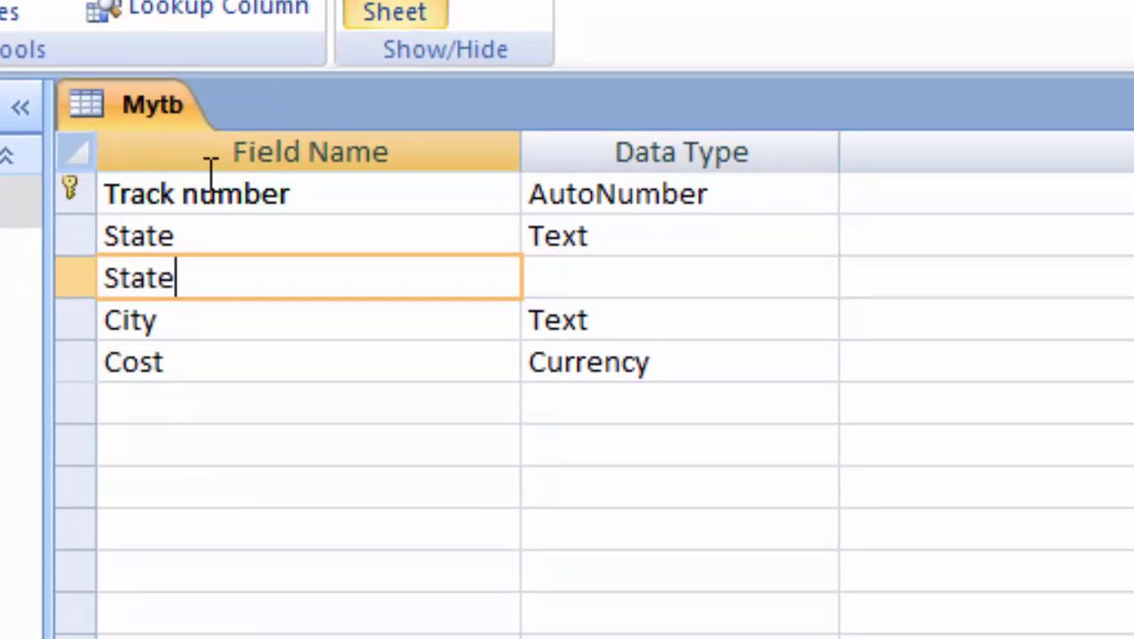
type(" code")
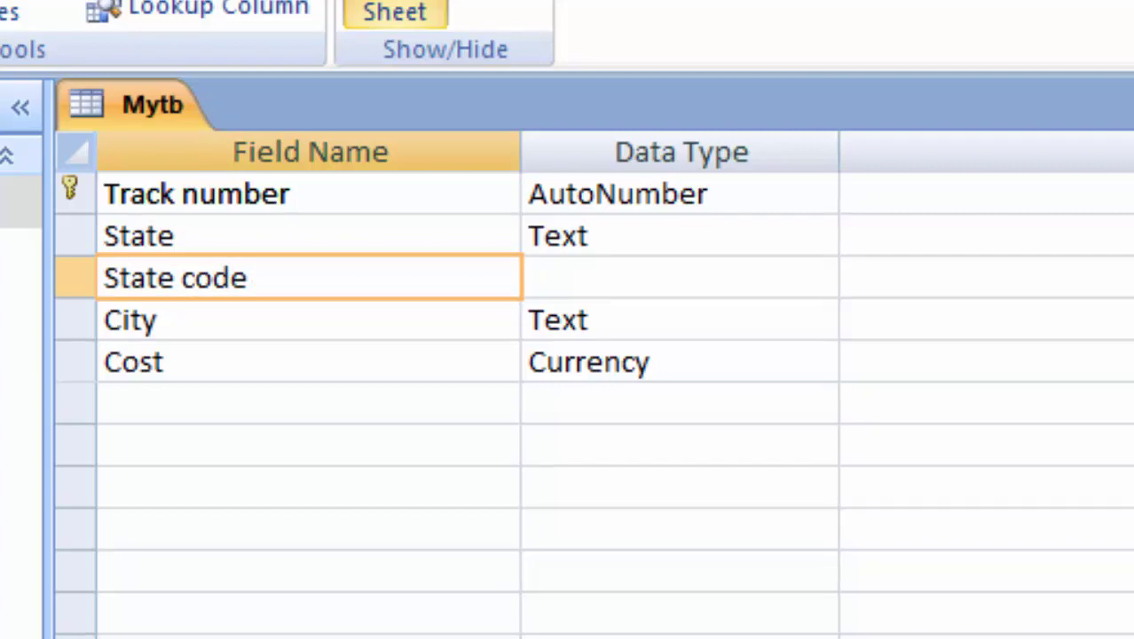
left_click(688, 285)
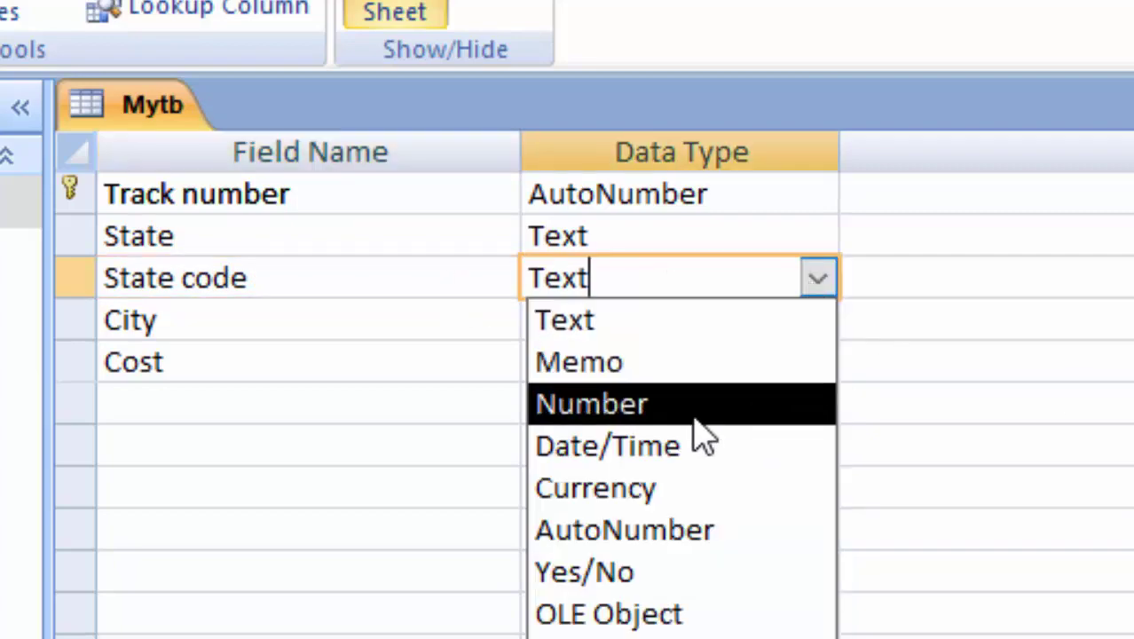
left_click(696, 408)
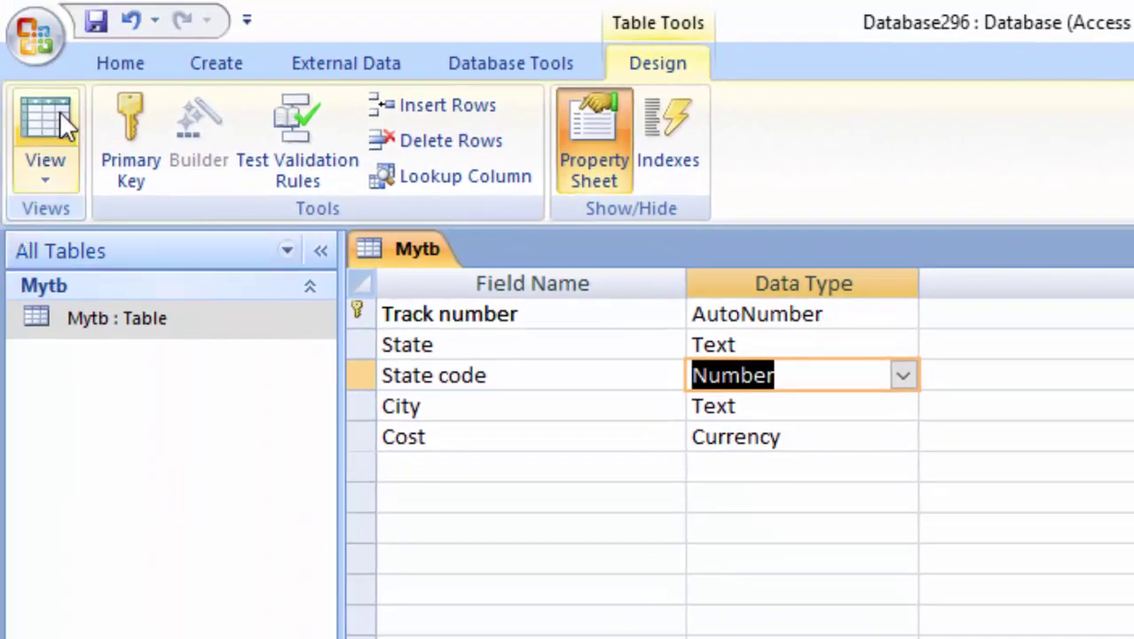
left_click(59, 111)
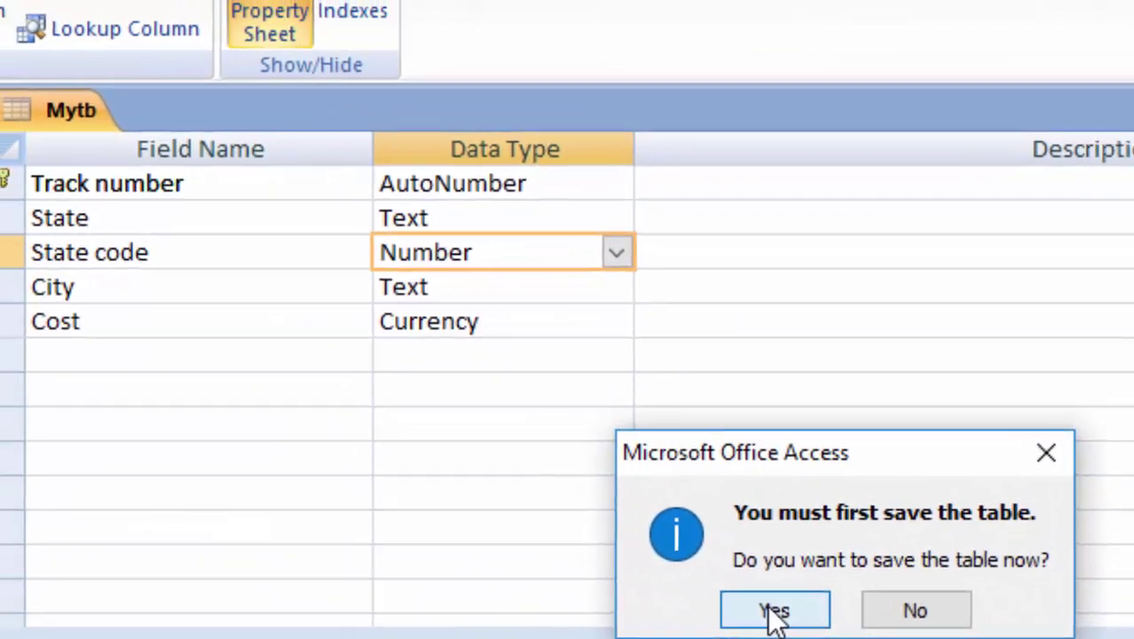
- Save the table changes and enter State code 1 for the first record
left_click(621, 519)
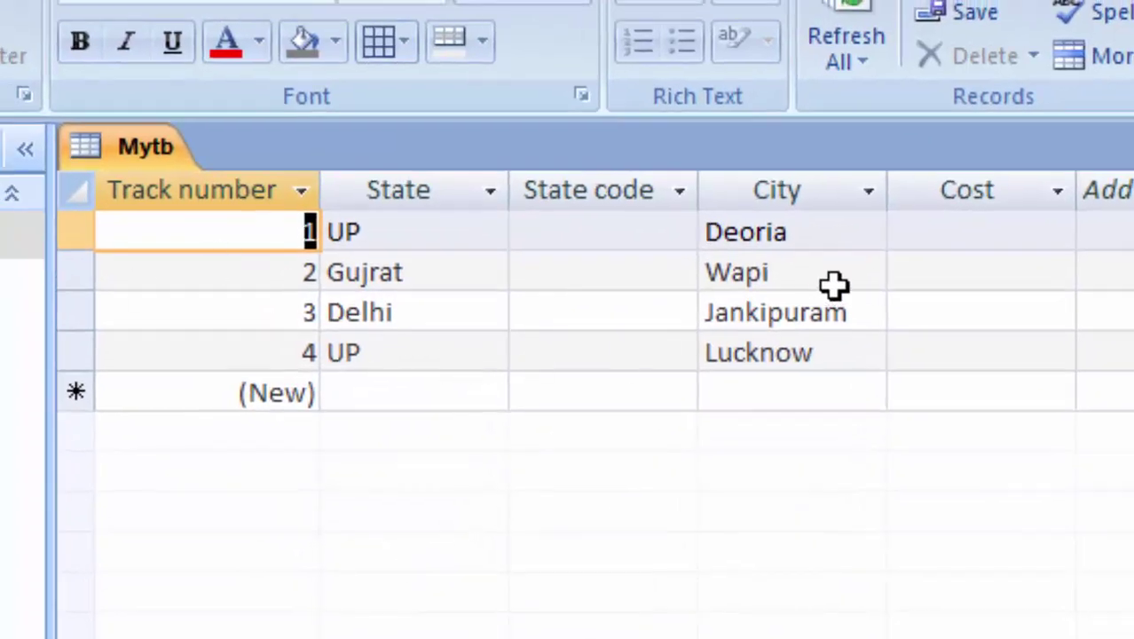
left_click(559, 222)
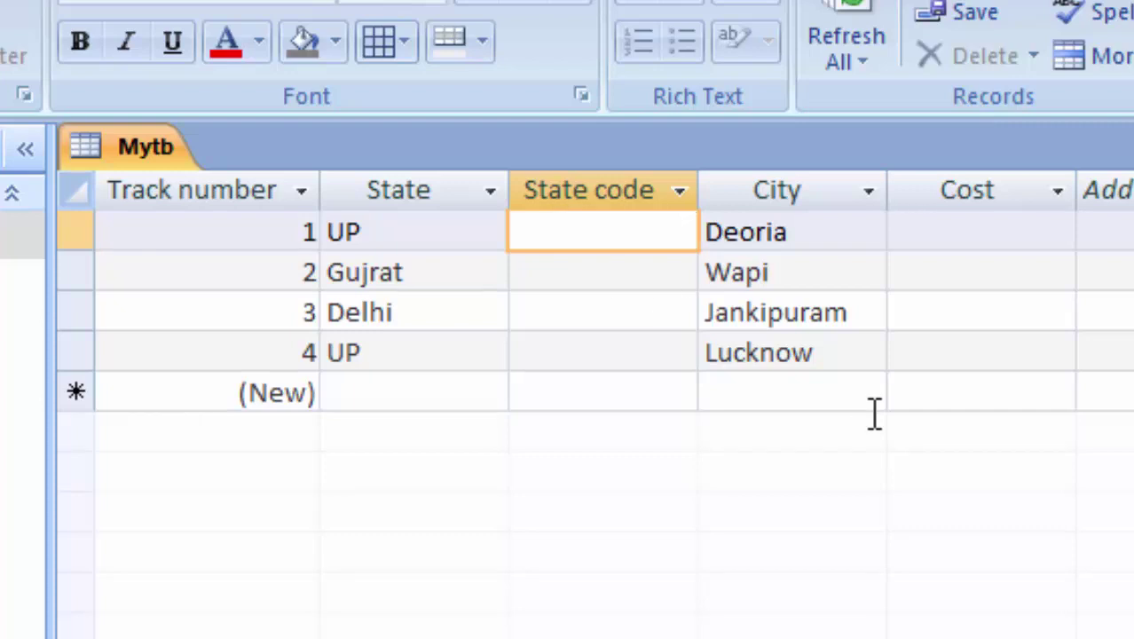
type("1")
key("Tab")
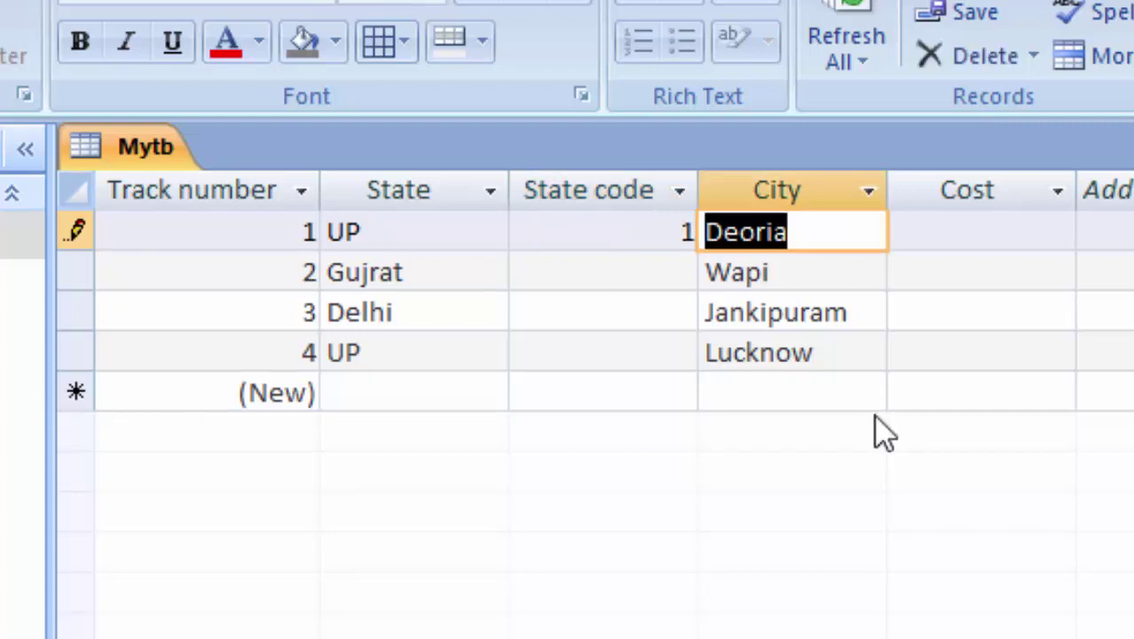
key("Tab")
key("Tab")
key("Tab")
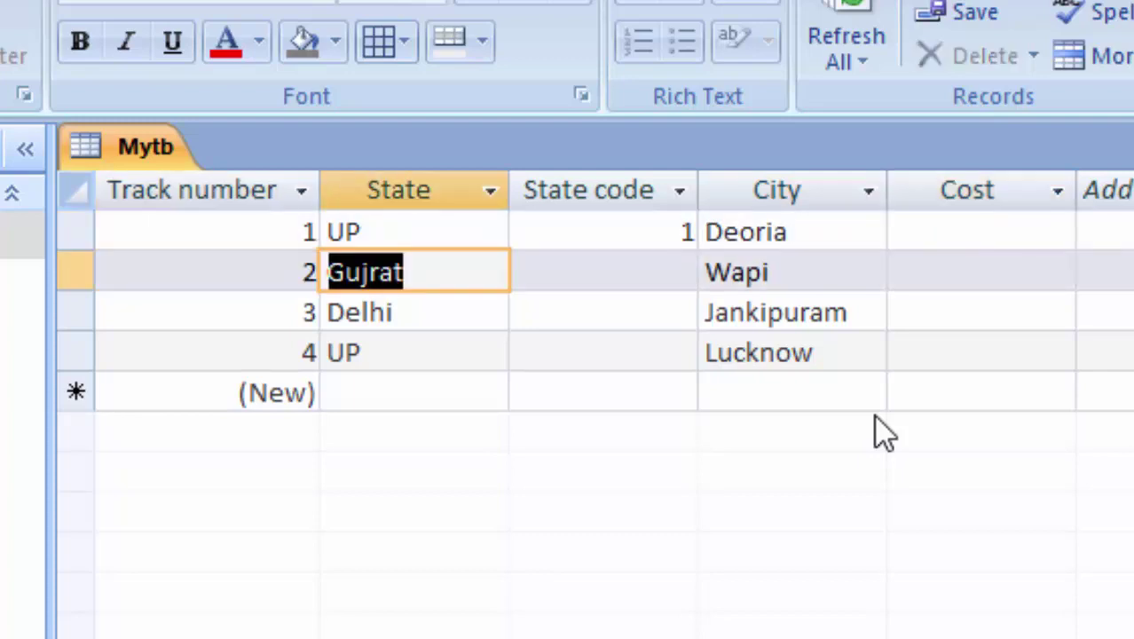
- Enter State codes 2, 3 and 1 for records 2 to 4
key("Tab")
type("2")
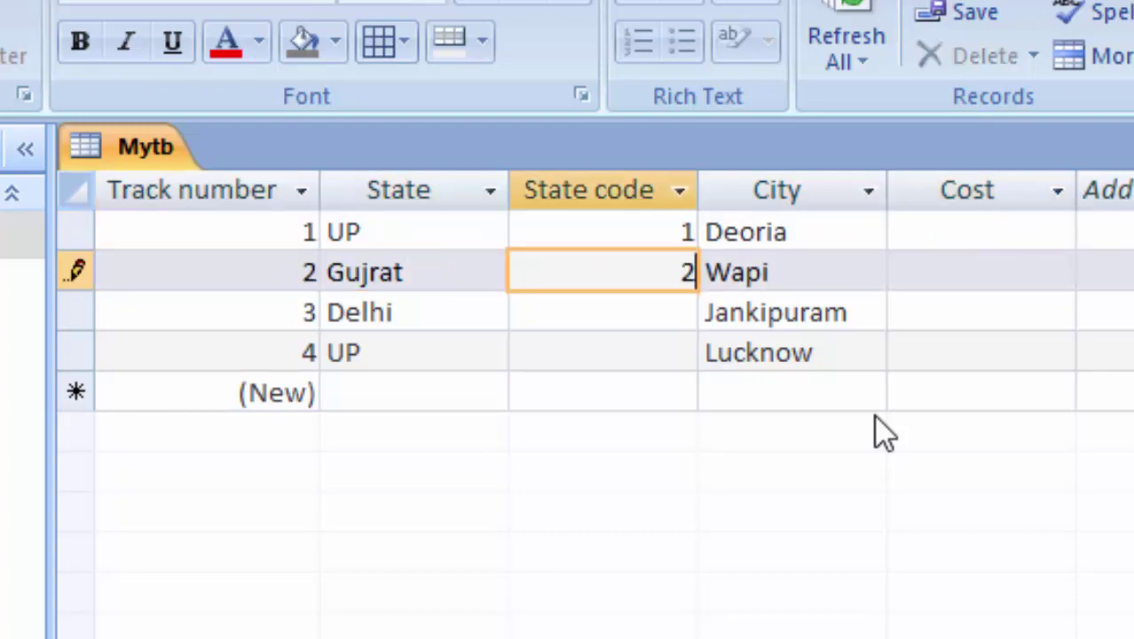
key("Tab")
key("Tab")
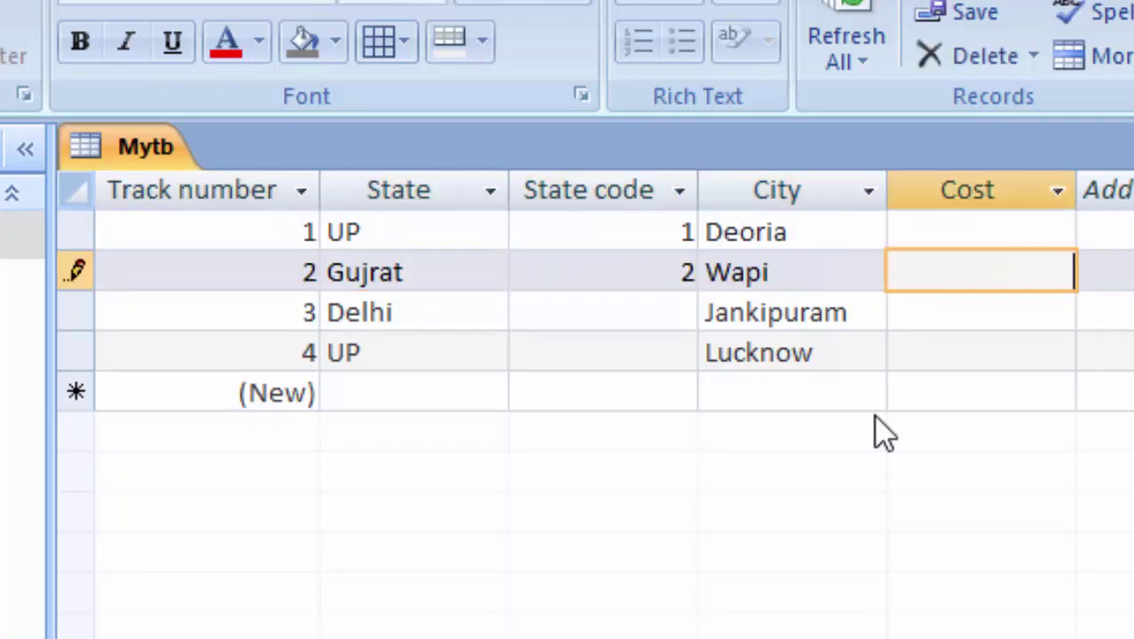
key("Tab")
key("Tab")
key("Tab")
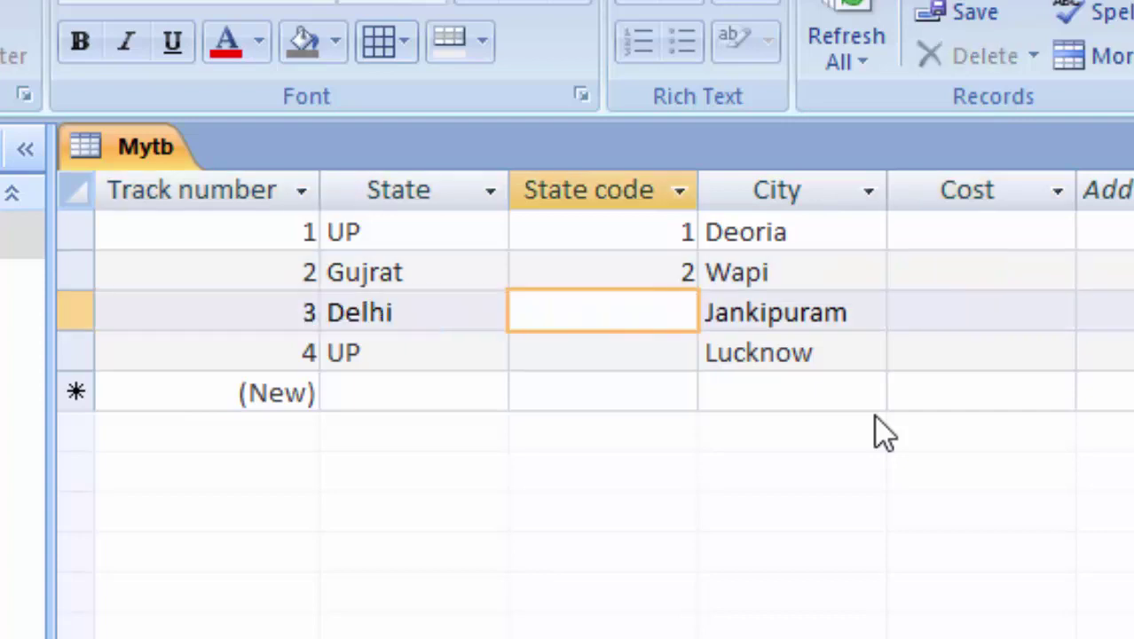
type("3")
key("Tab")
key("Tab")
key("Tab")
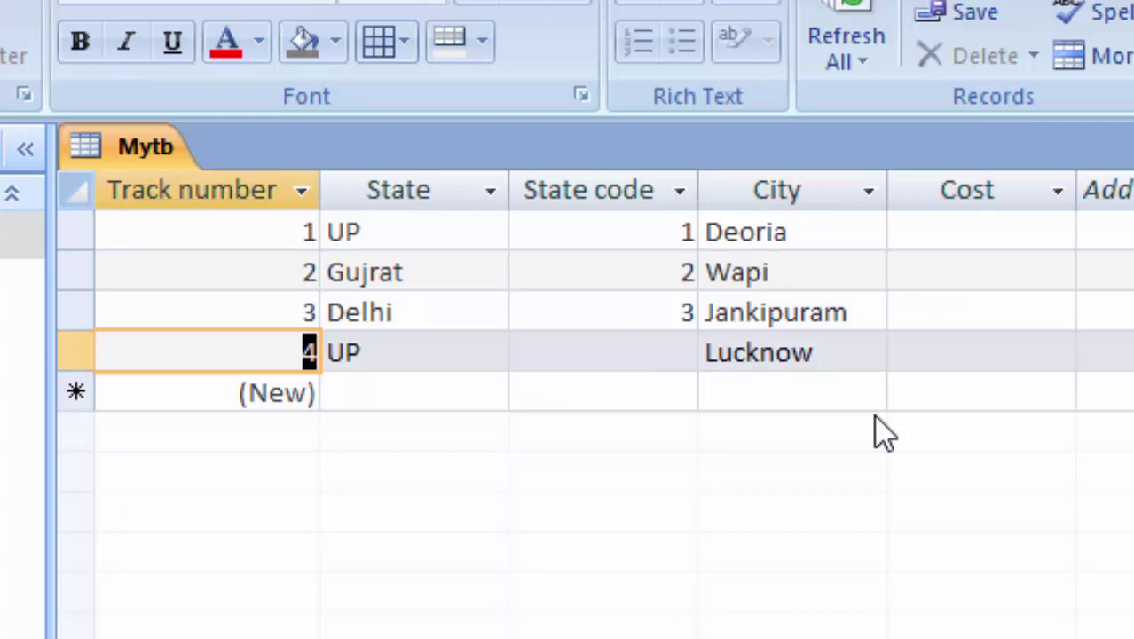
key("Tab")
key("Tab")
type("1")
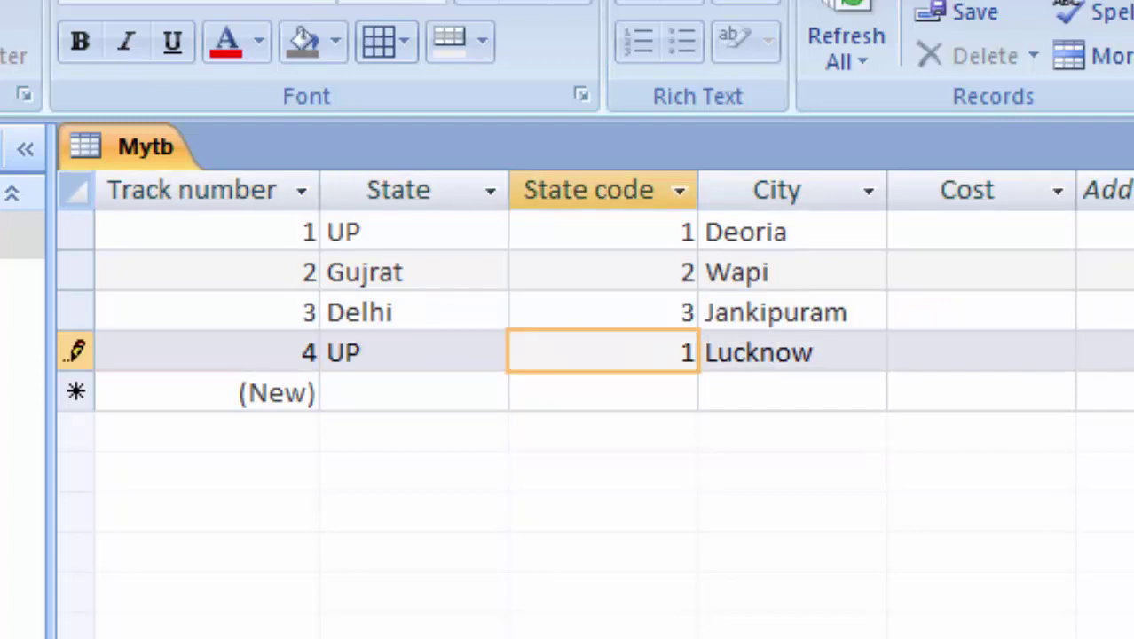
left_click(813, 391)
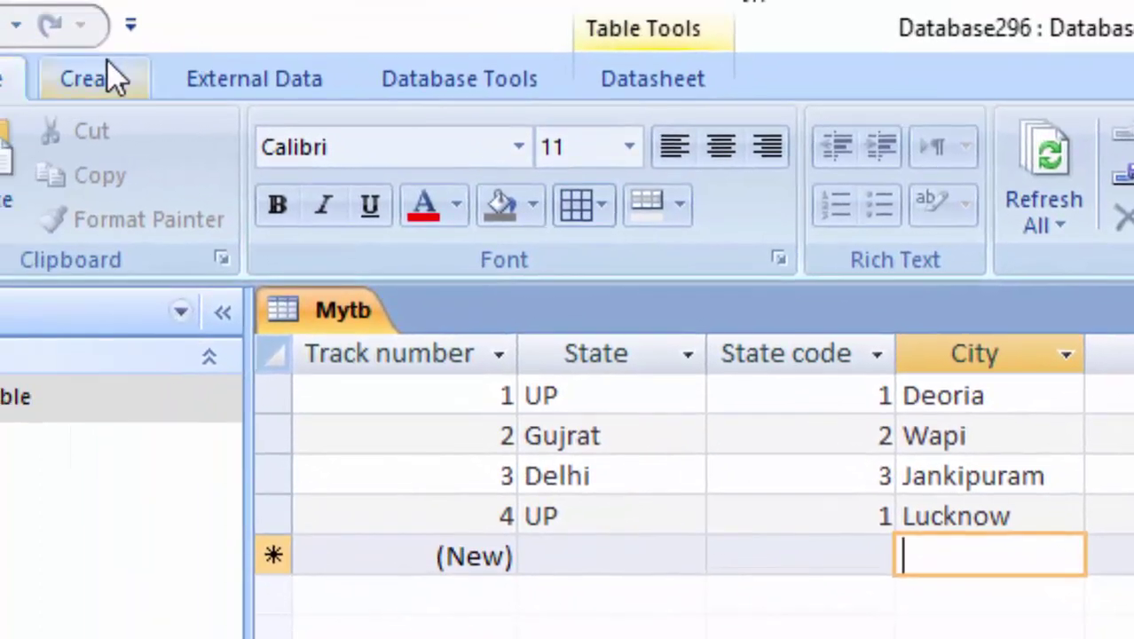
- Create a new query in Design View based on the Mytb table
left_click(115, 78)
left_click(998, 187)
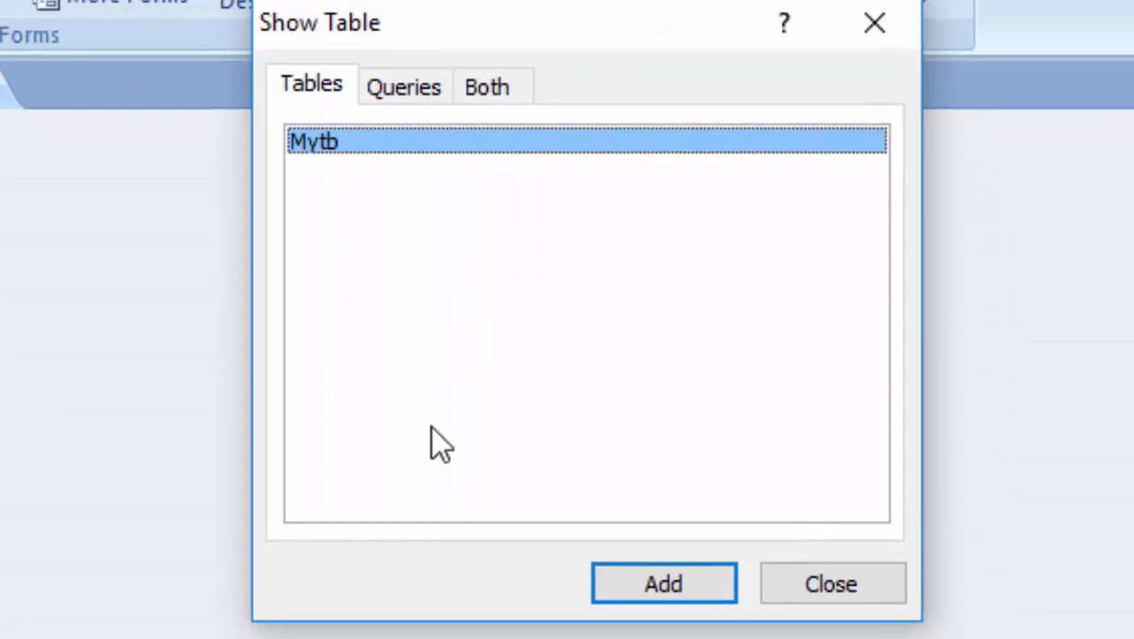
left_click(670, 593)
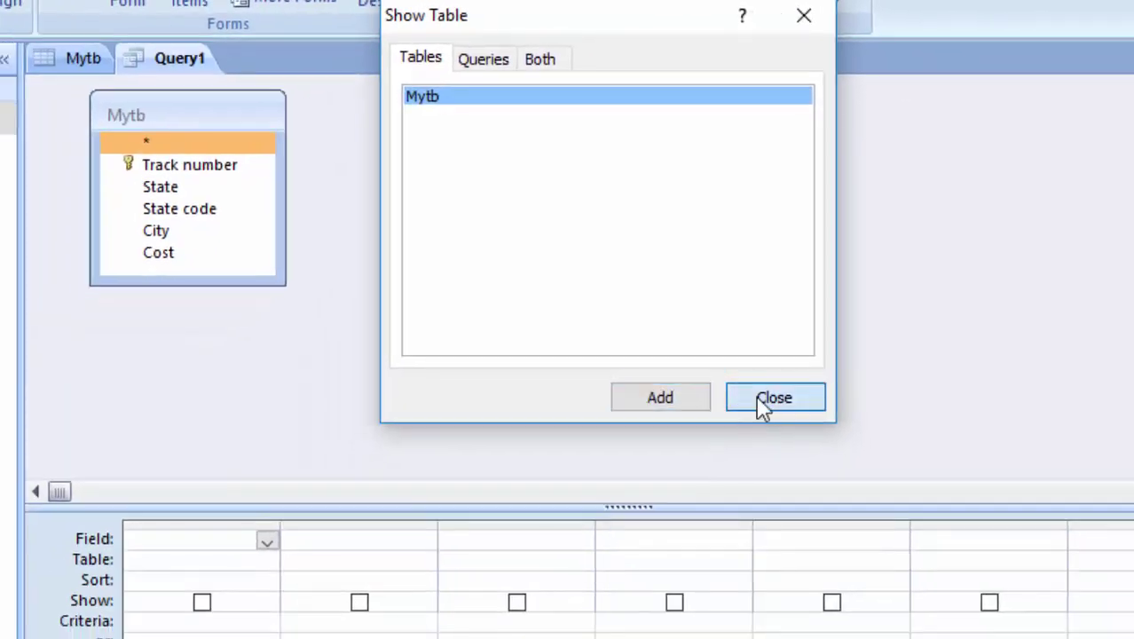
left_click(759, 398)
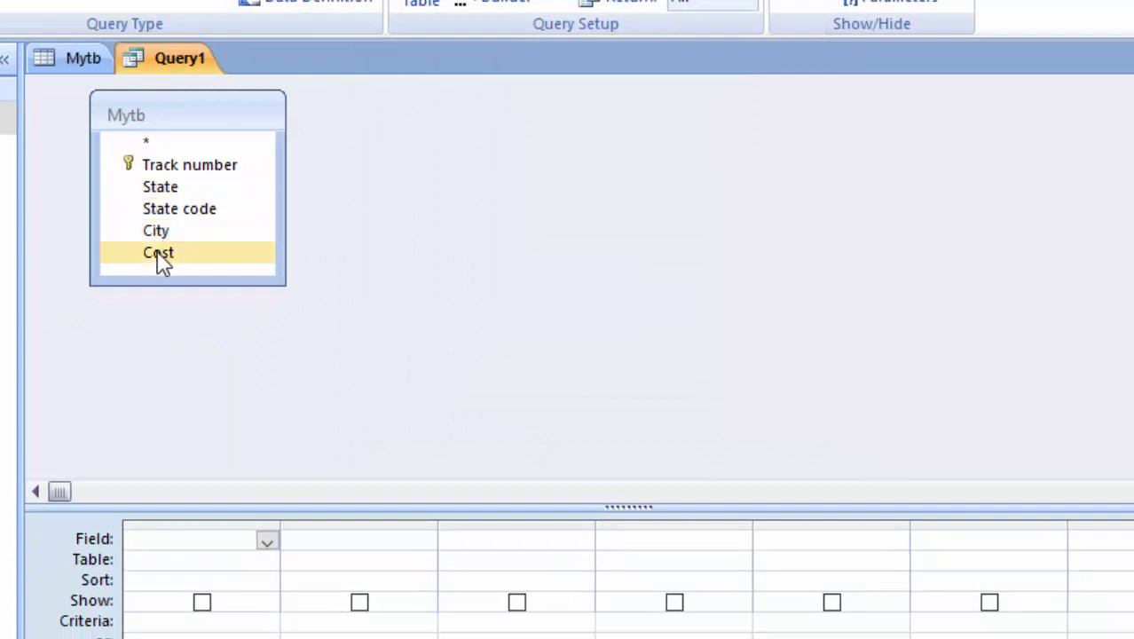
- Add Track number, State, State code, City and Cost to the query grid
left_click(205, 174)
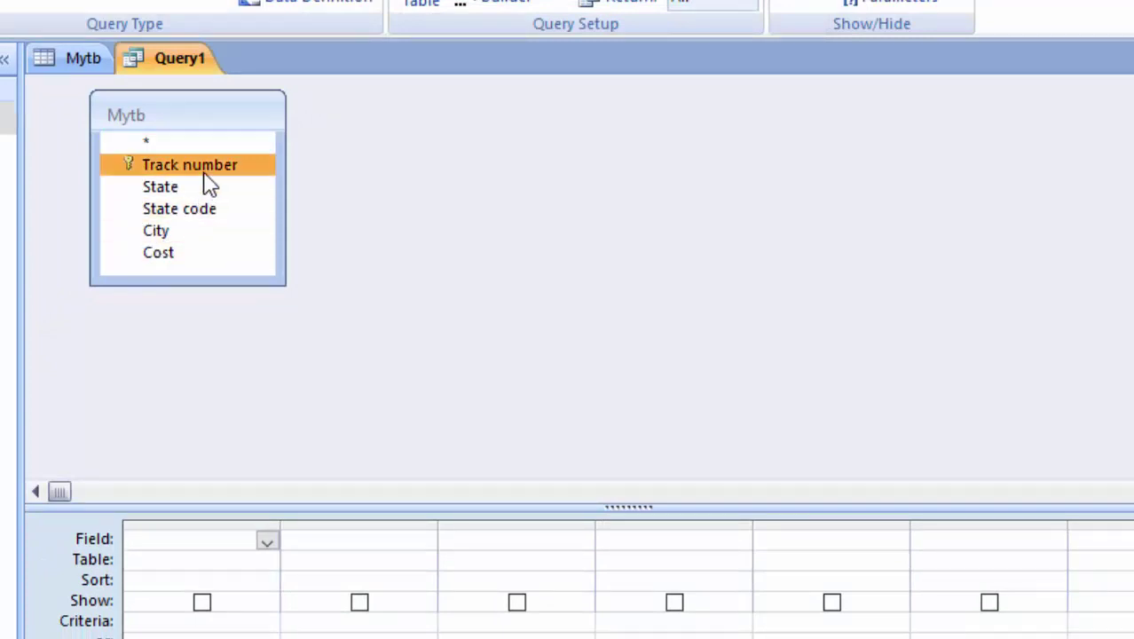
double_click(204, 175)
double_click(197, 186)
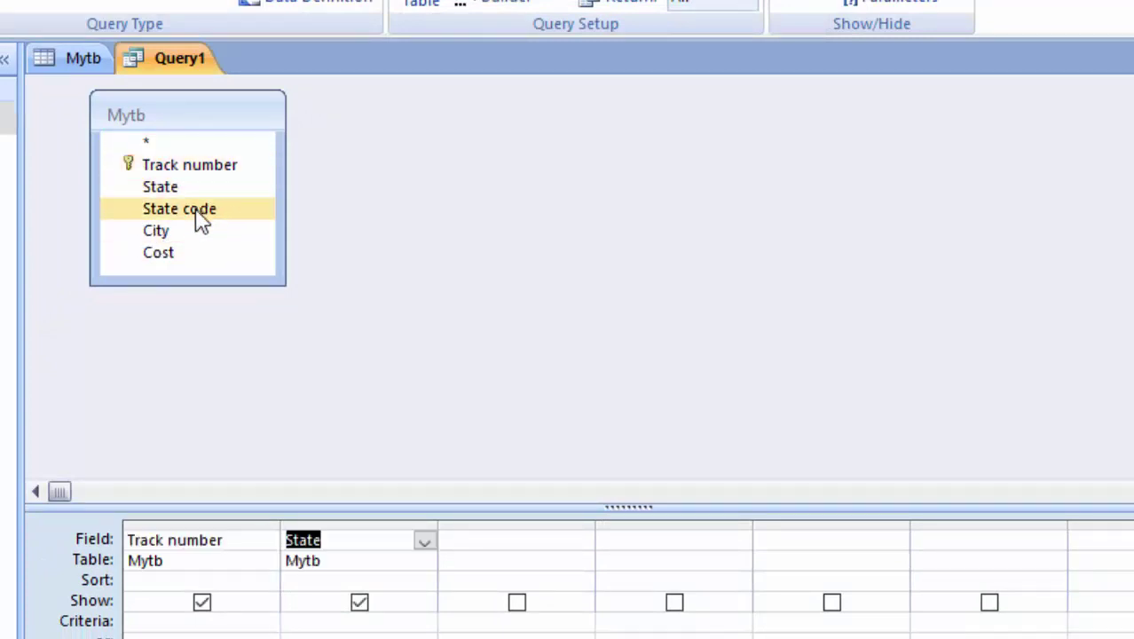
double_click(198, 213)
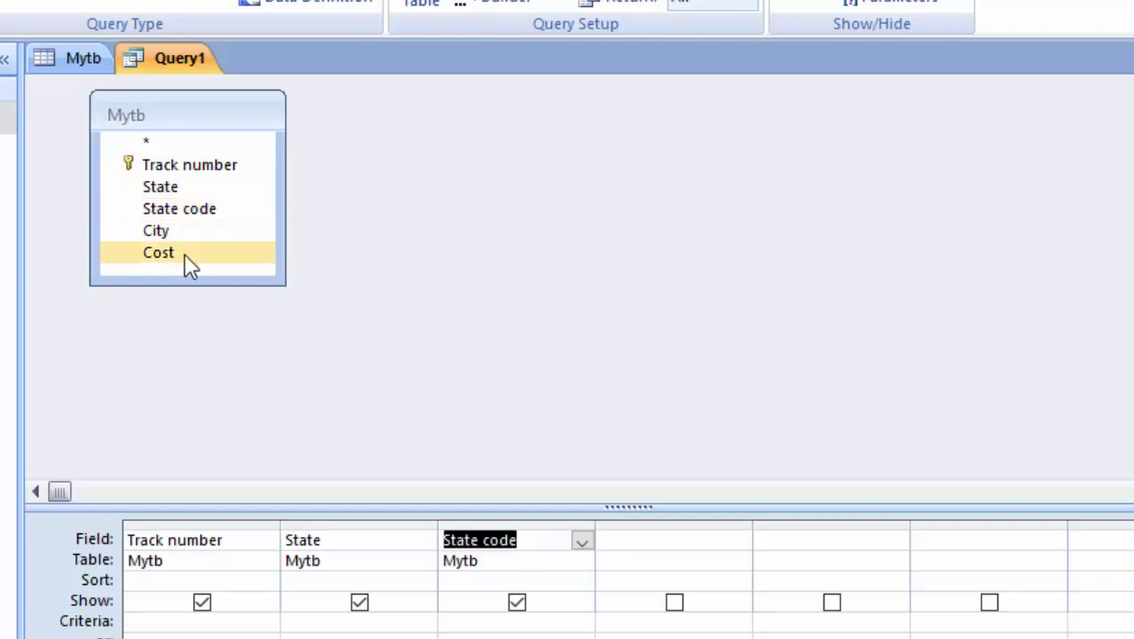
double_click(197, 232)
left_click(197, 267)
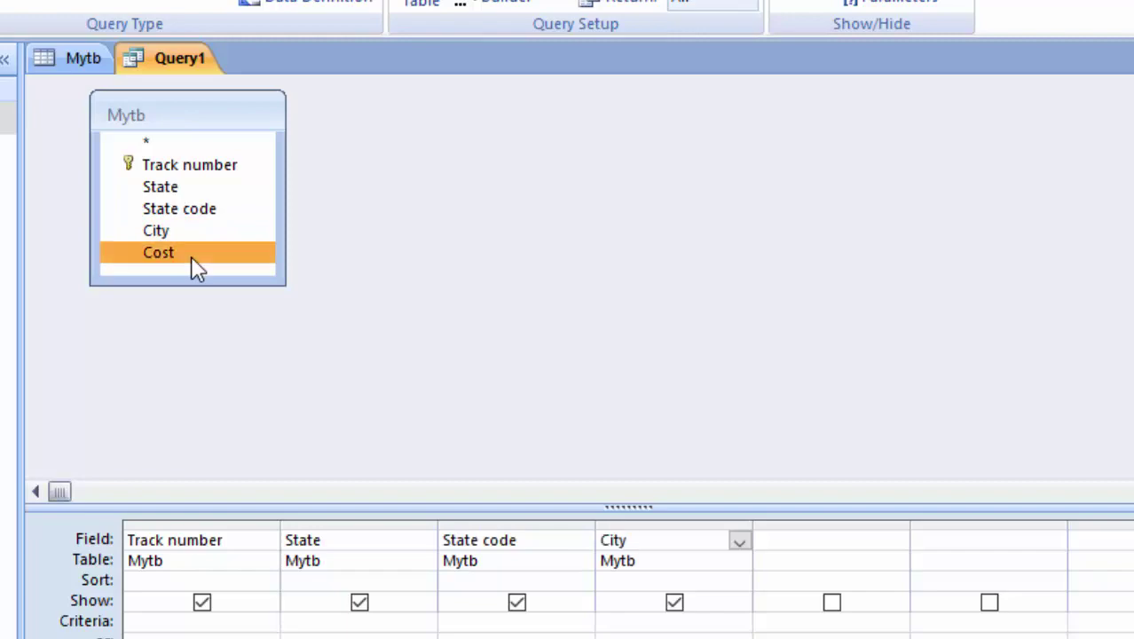
double_click(197, 267)
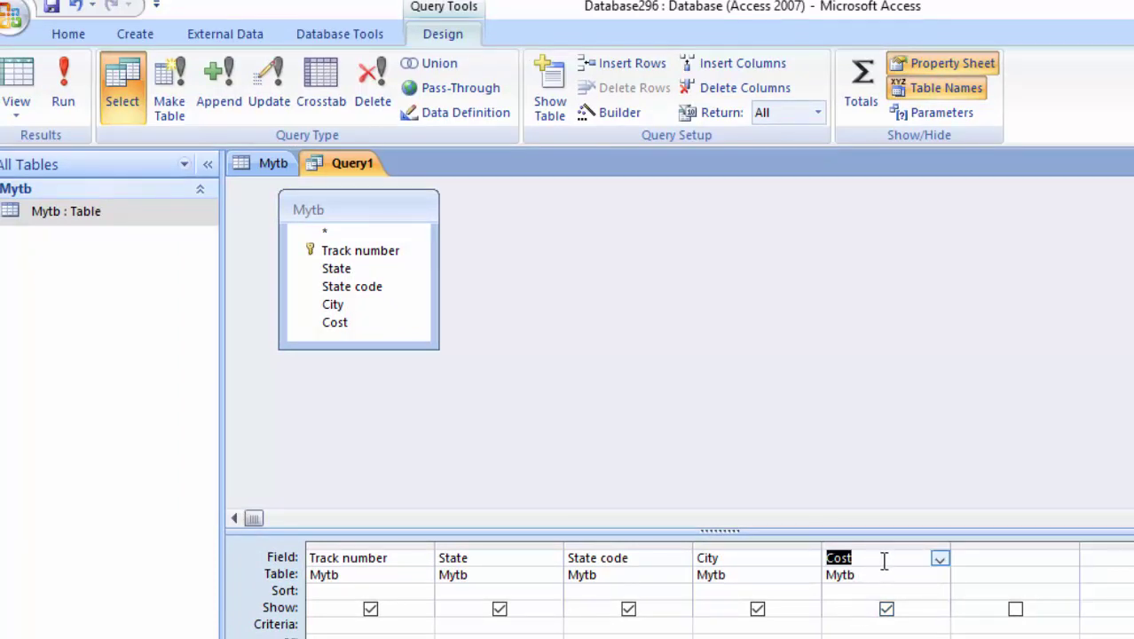
left_click(884, 560)
- In the Cost field's Zoom box, type iif([State code]=1,"60",iif( to start the expression
right_click(884, 560)
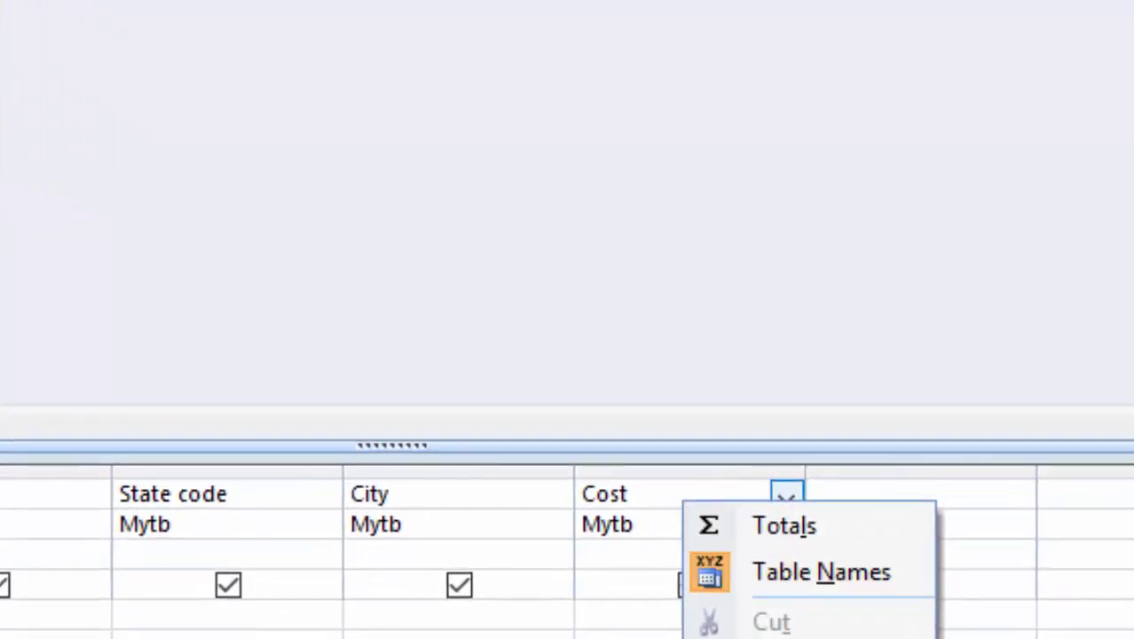
left_click(799, 638)
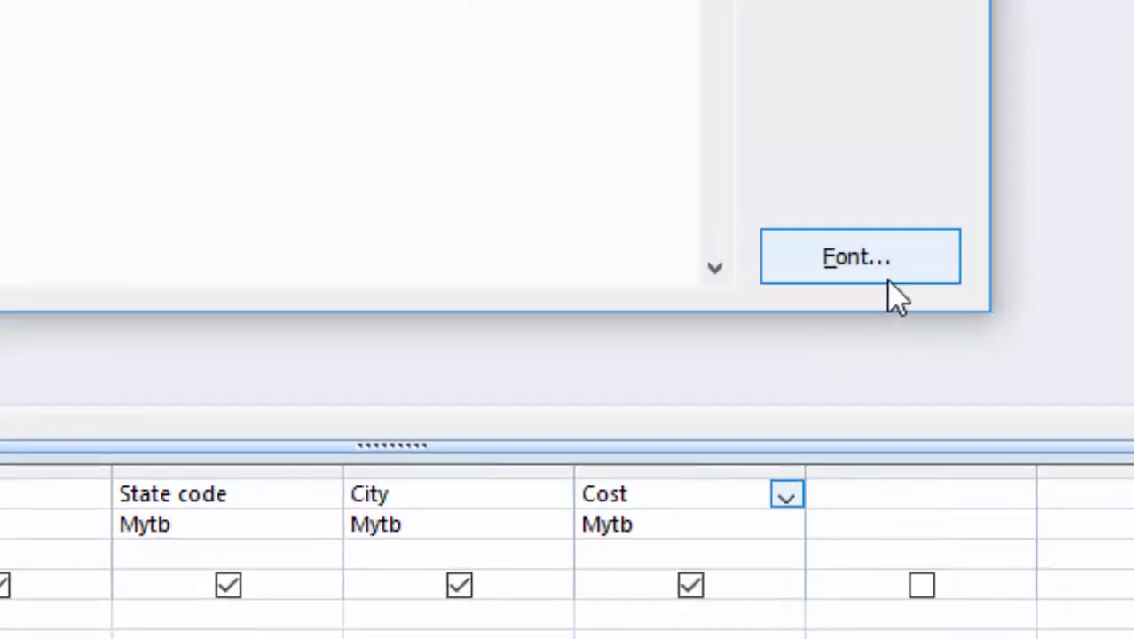
type("Cost:iif")
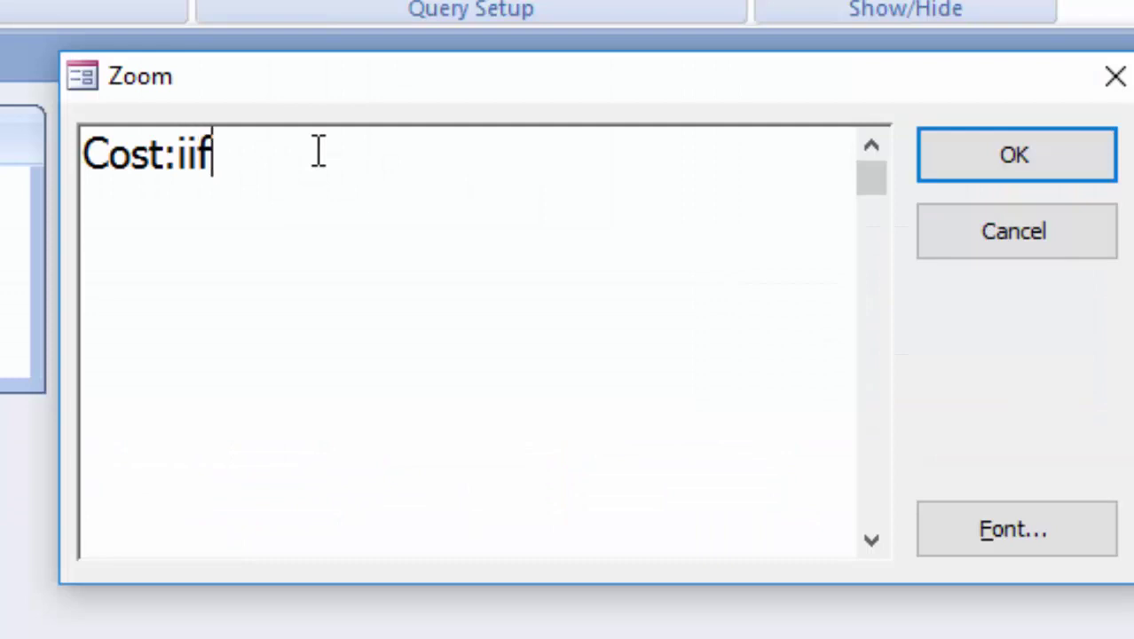
type("(")
type("[S")
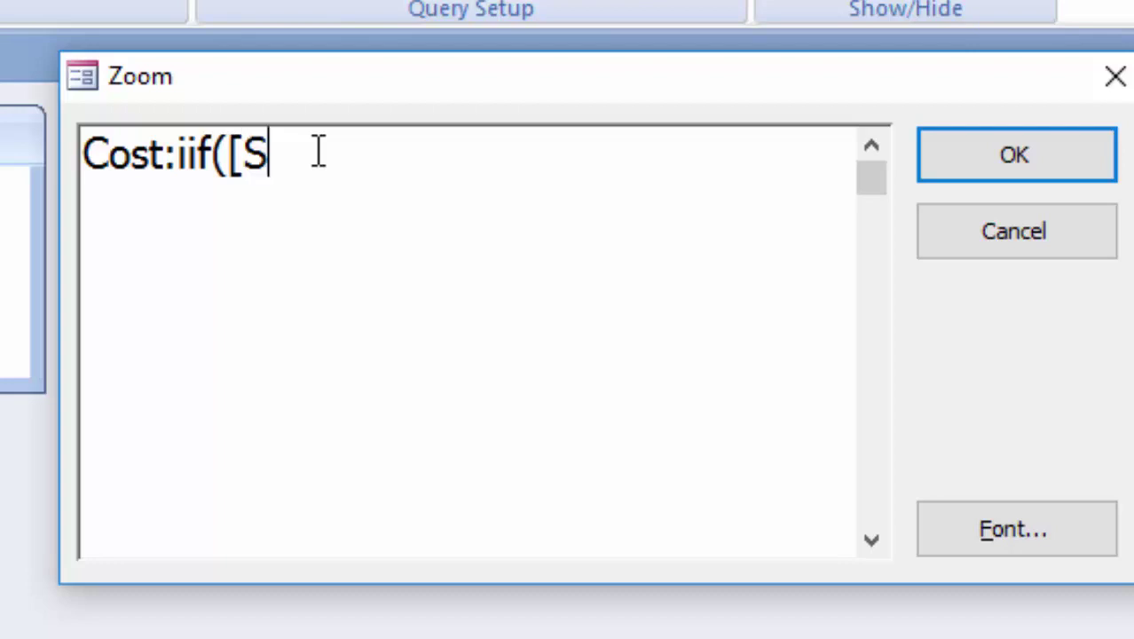
type("tatec")
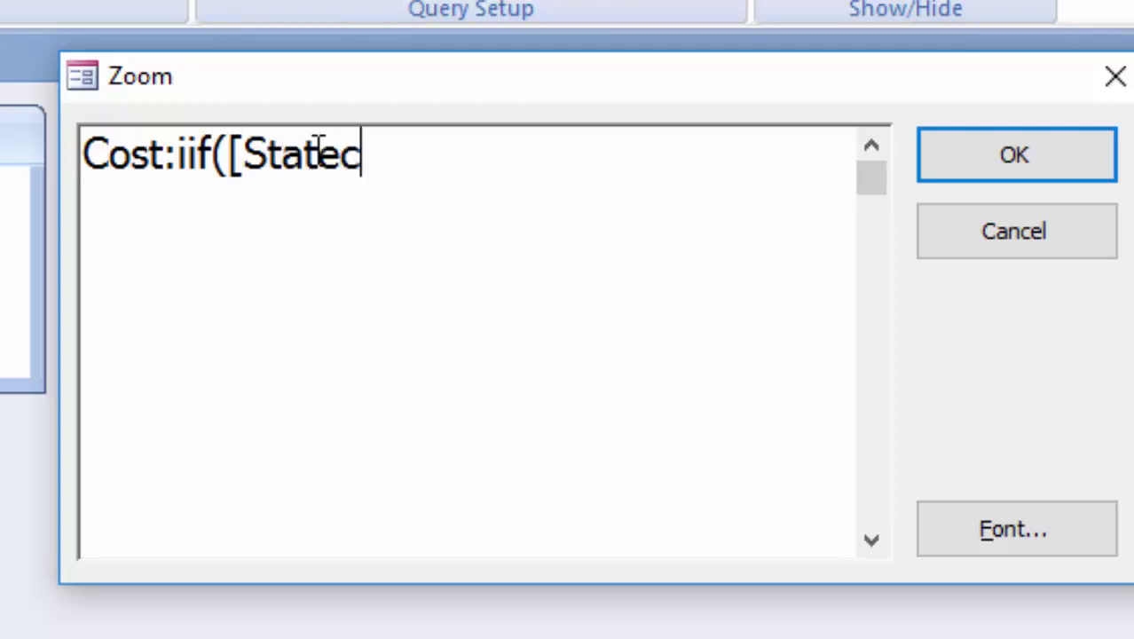
type("ode")
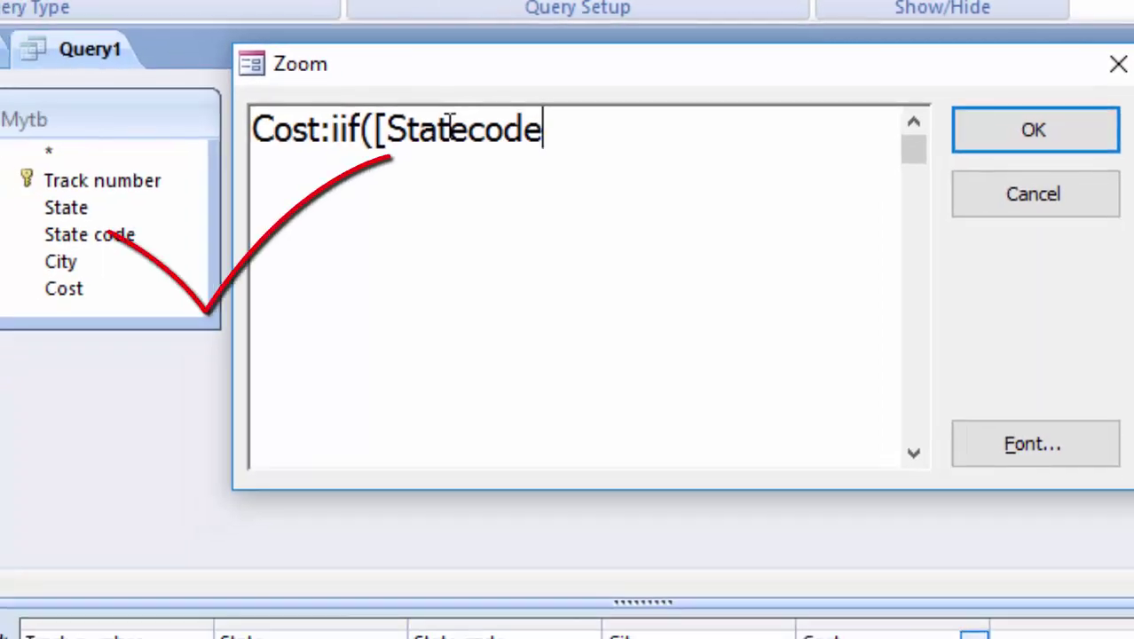
key("Left")
key("Left")
key("Left")
key("Right")
key("Right")
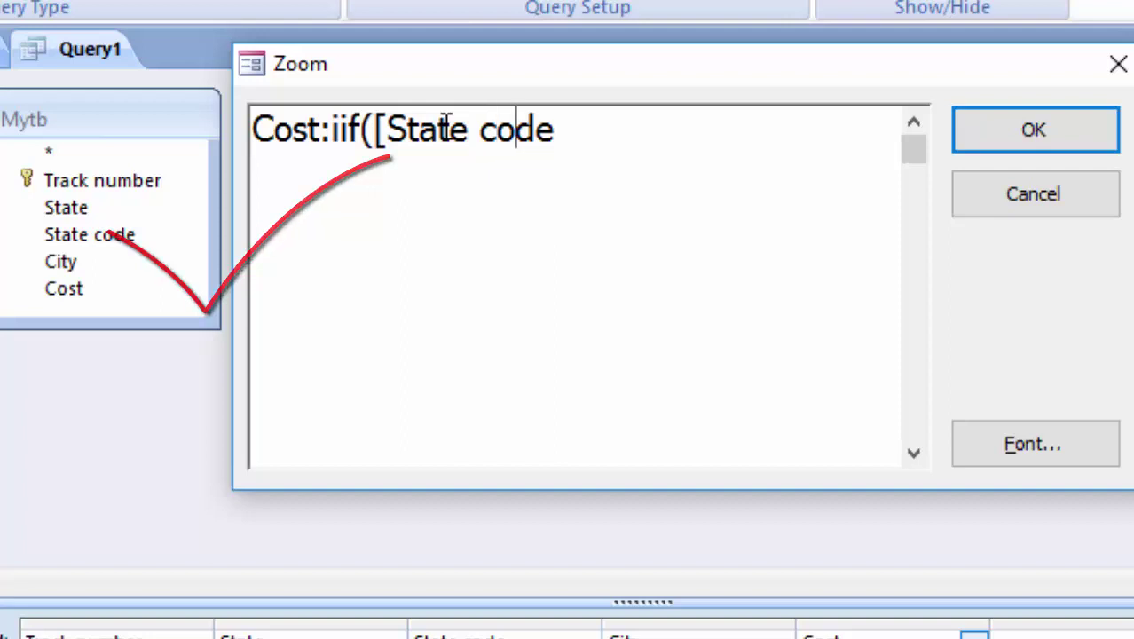
key("Right")
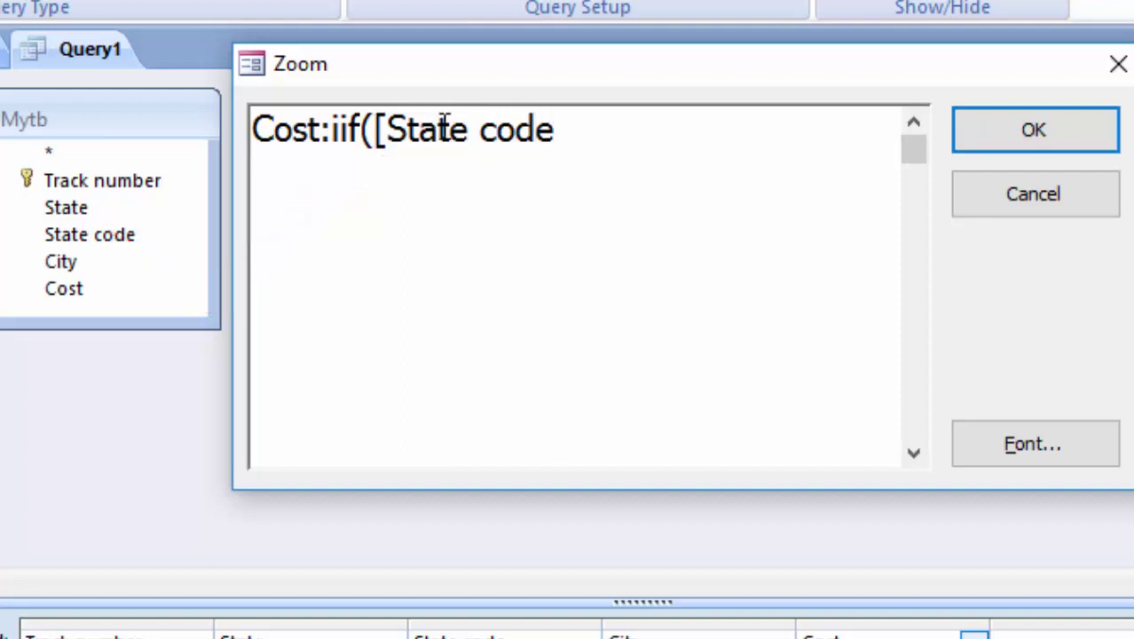
type("]")
type("=")
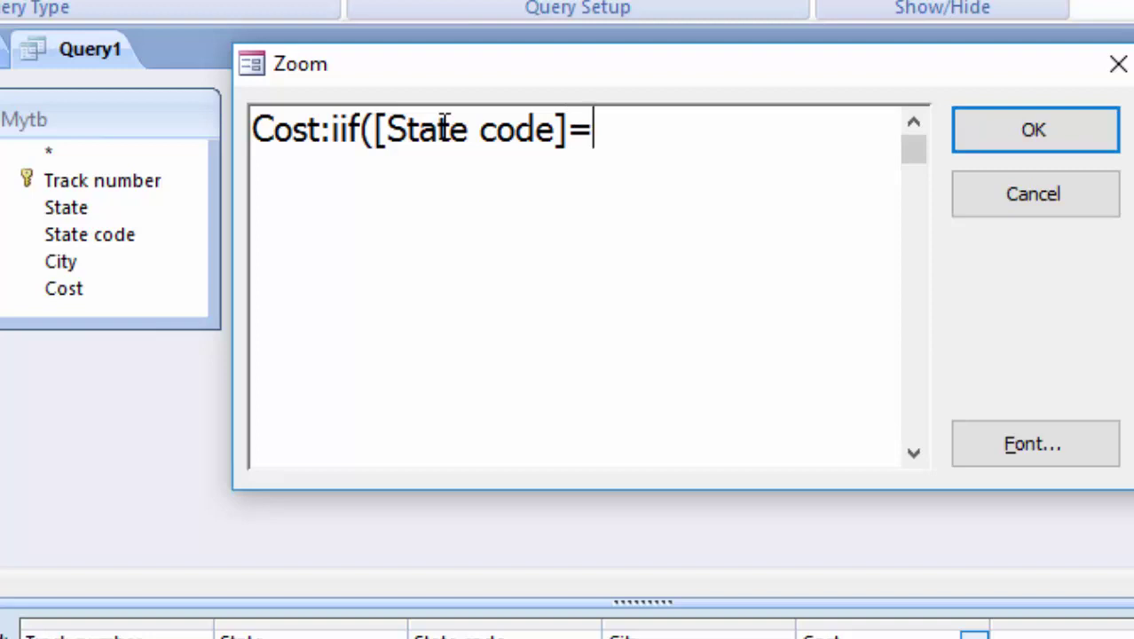
type("1")
type(",")
type("\"")
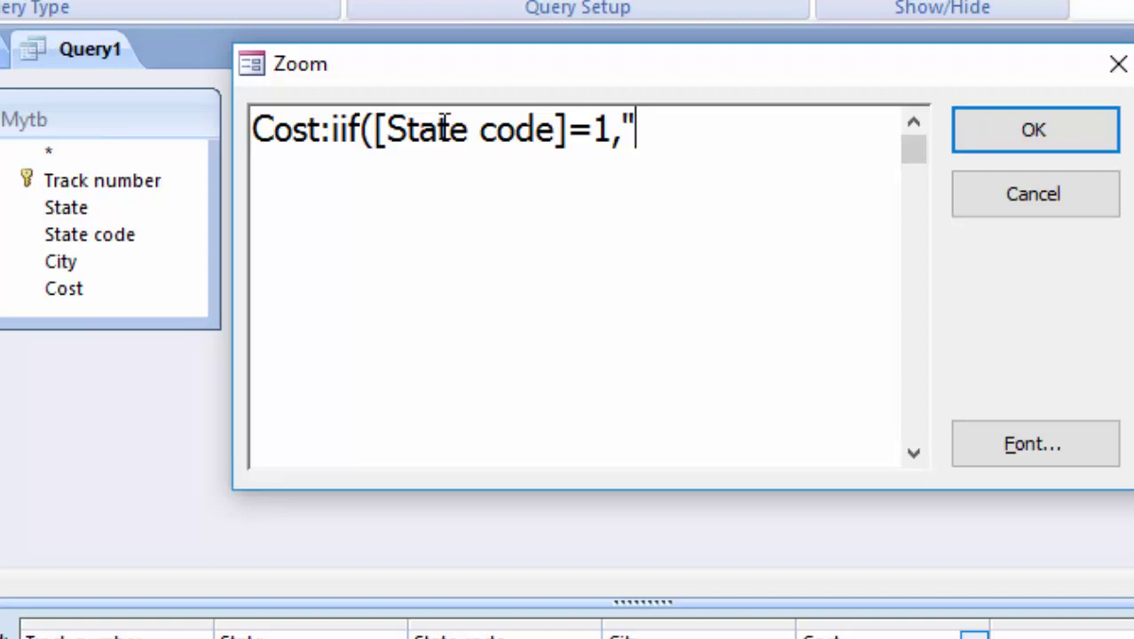
type("5")
key("BackSpace")
type("6")
type("0\"")
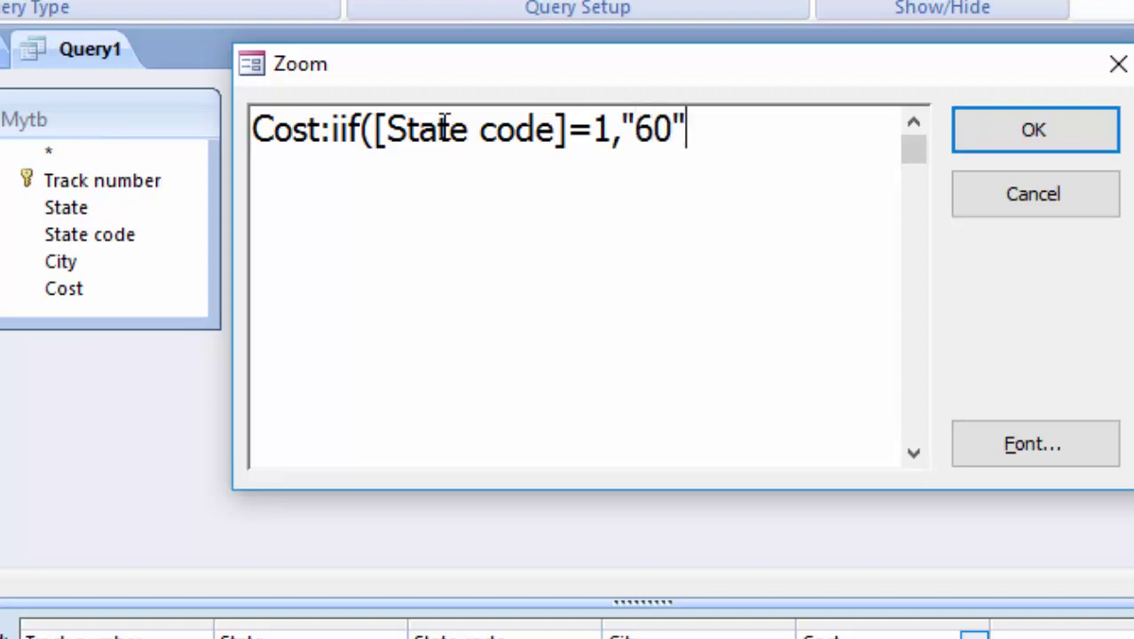
type(",")
type("i")
type("if")
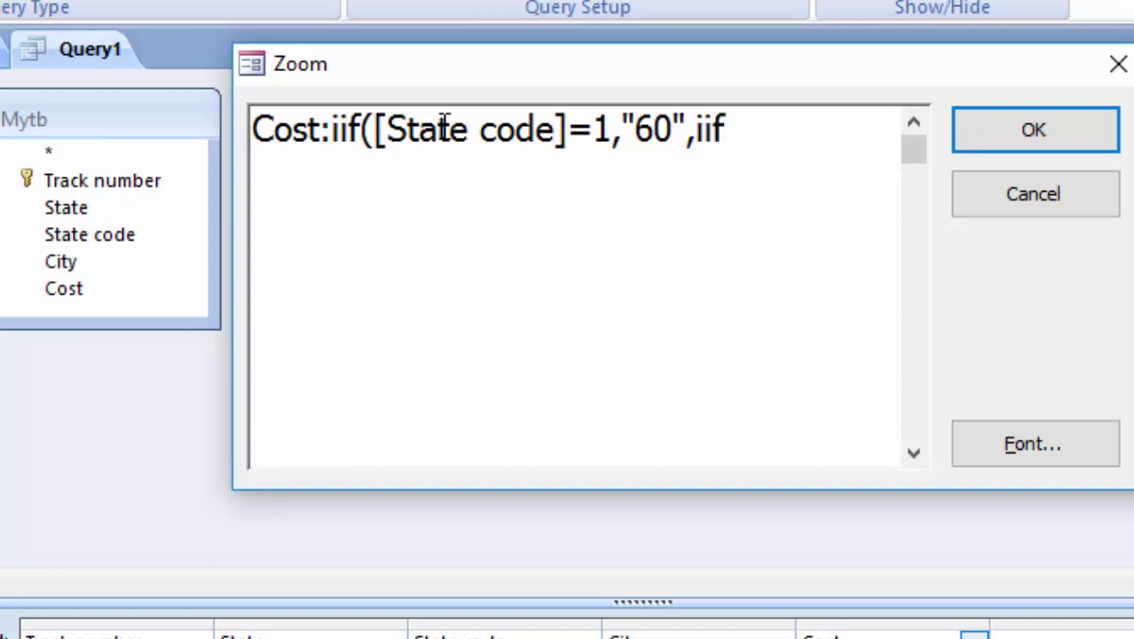
type("(")
- Add [State code]=2,"50", to the nested iif and confirm the Zoom box
left_click_drag(565, 131, 383, 131)
left_click(773, 126)
type("[S")
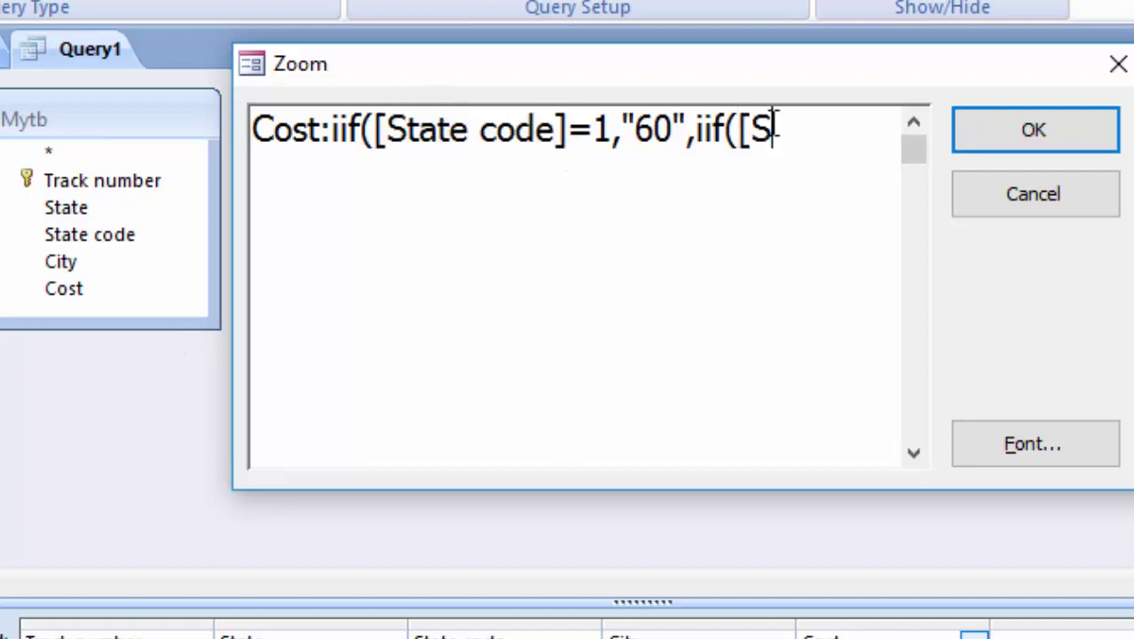
type("tate ")
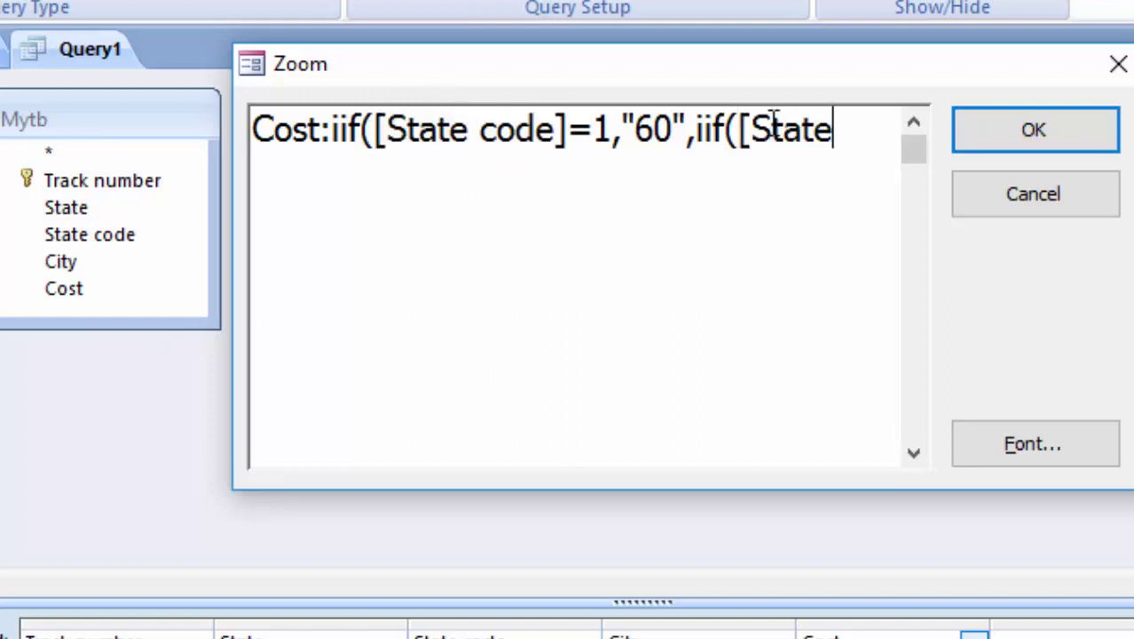
type("code")
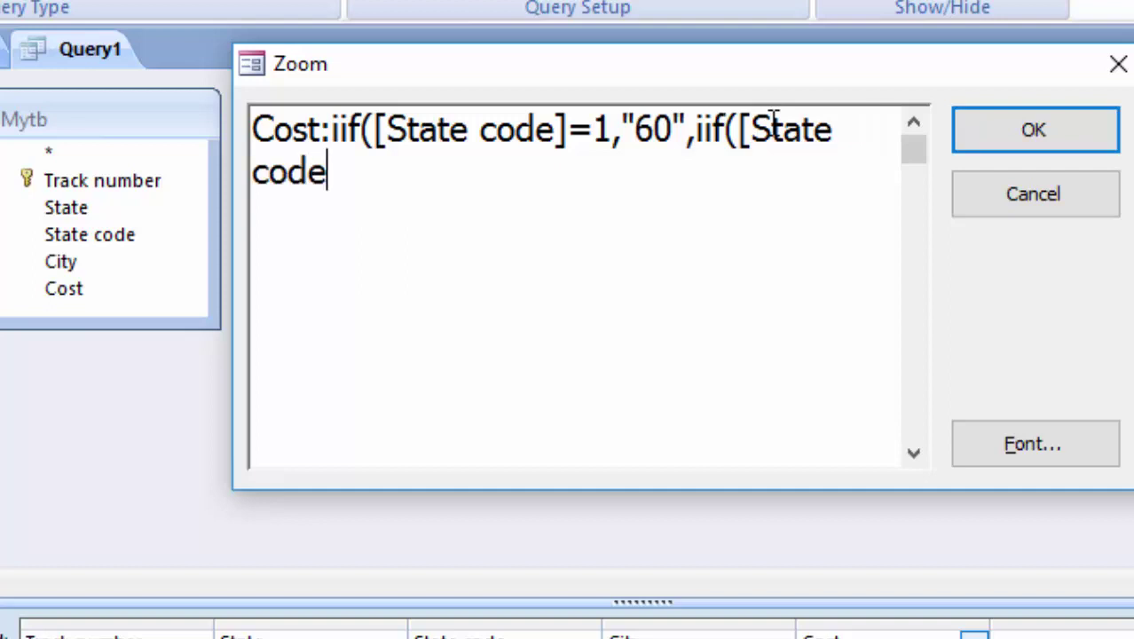
type("]=")
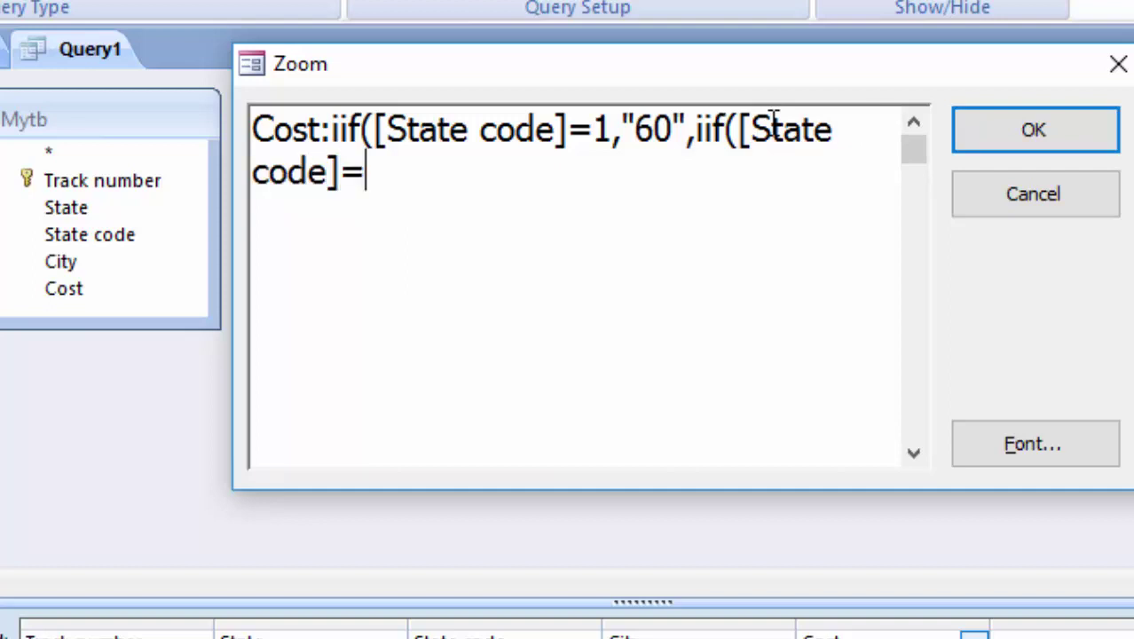
type("2")
type(",")
type("\"")
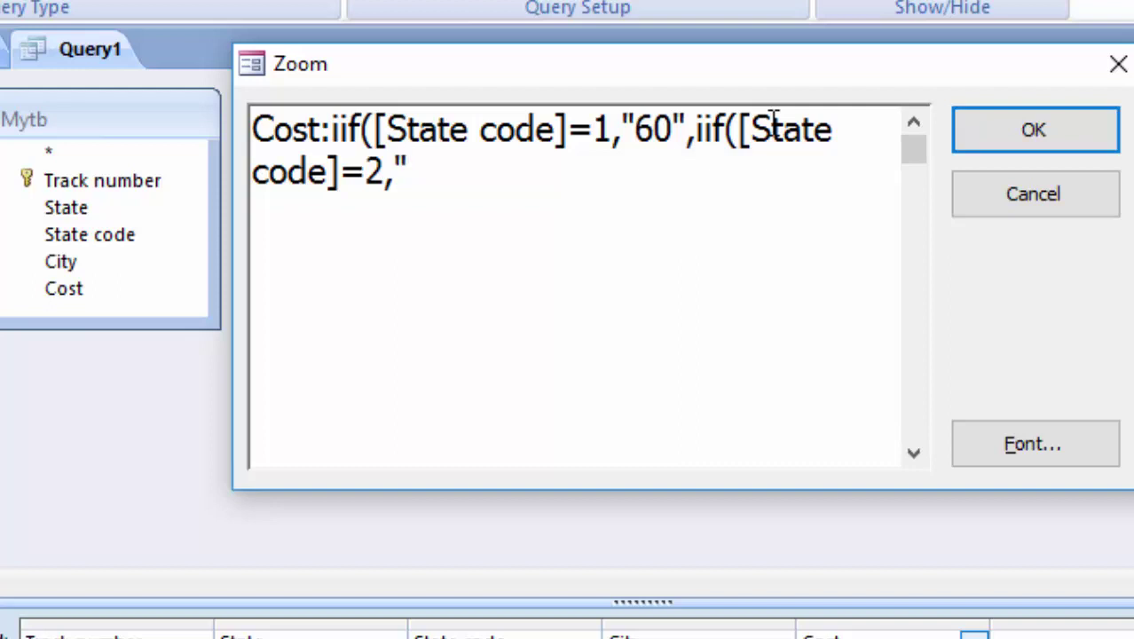
type("50")
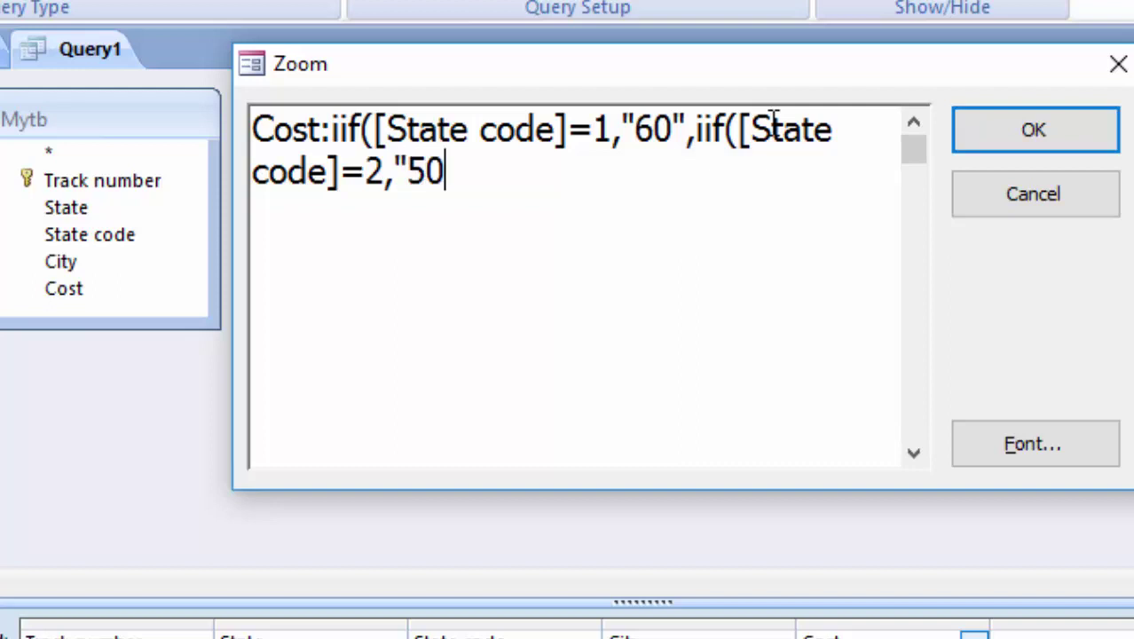
type("\"")
type(",")
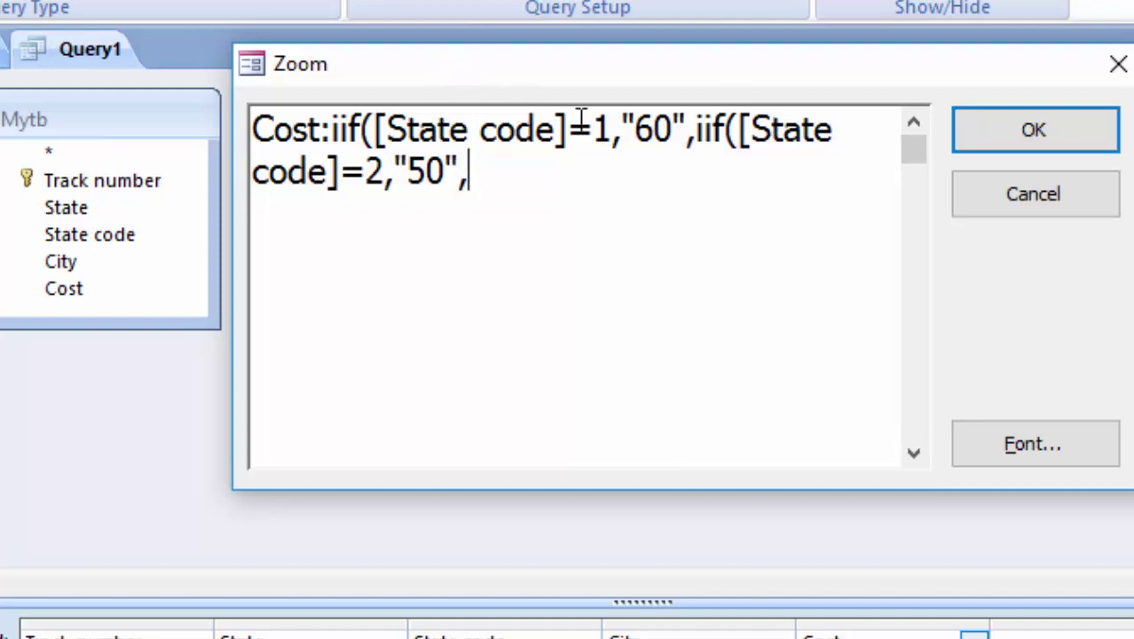
left_click(970, 140)
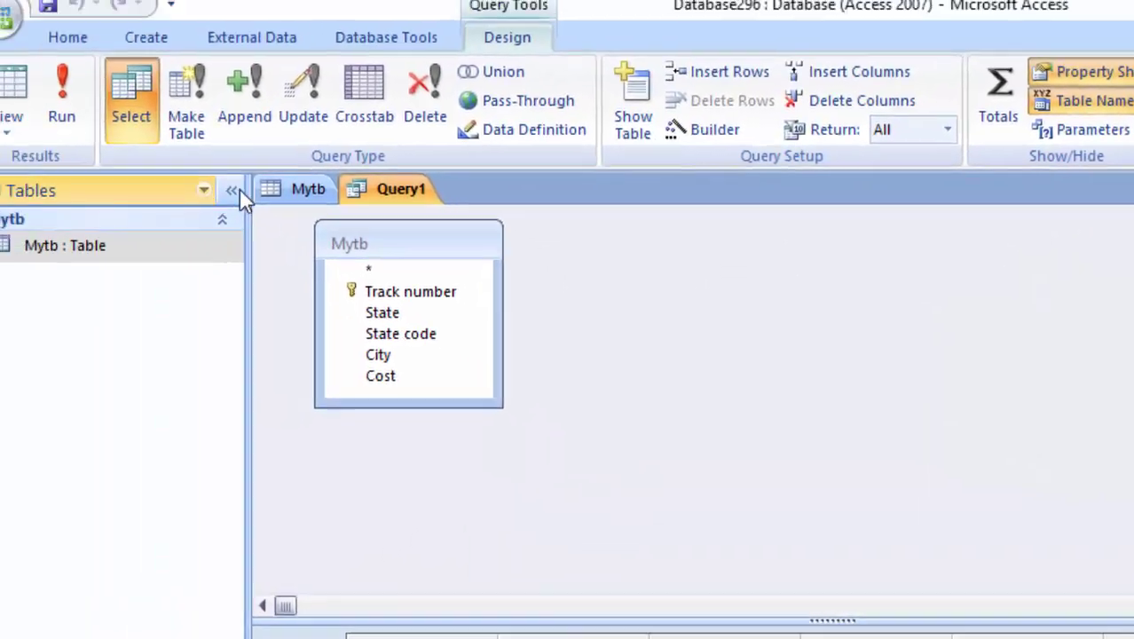
- After checking Mytb, reopen the expression in Zoom and finish it with "60"))
left_click(326, 199)
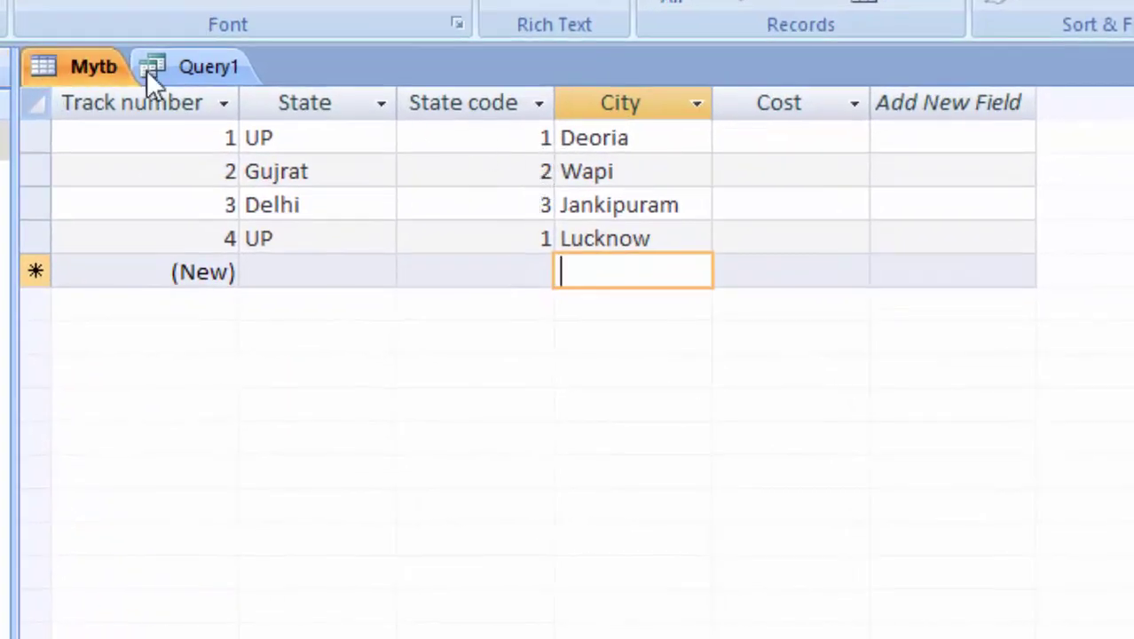
left_click(190, 66)
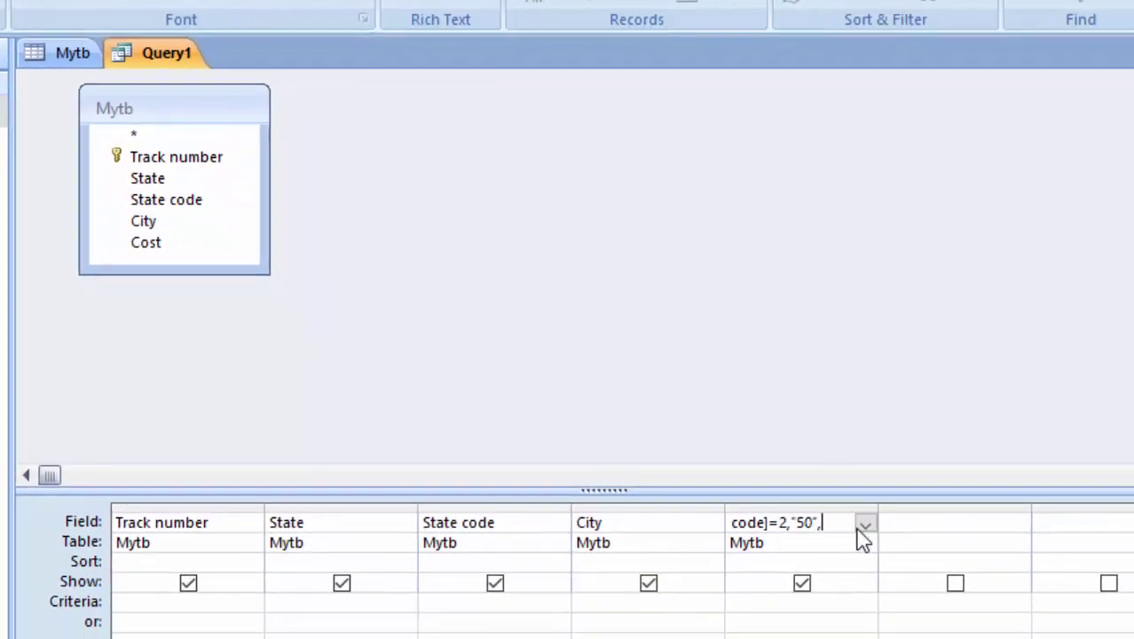
right_click(843, 523)
key("shift+F2")
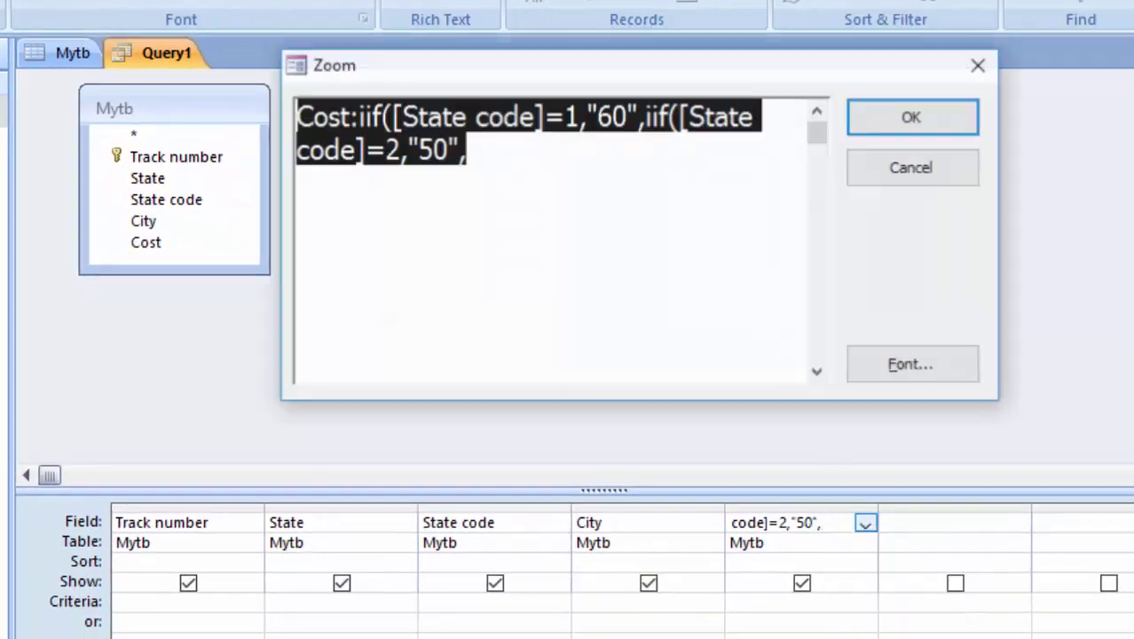
left_click(502, 133)
type("\"")
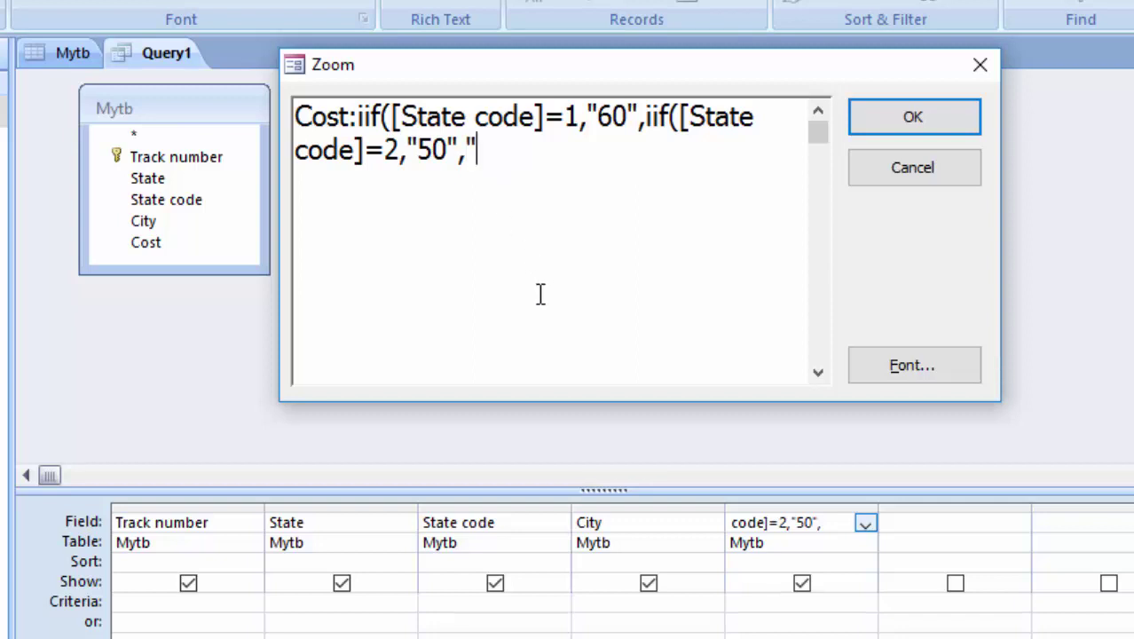
type("60")
type("\")")
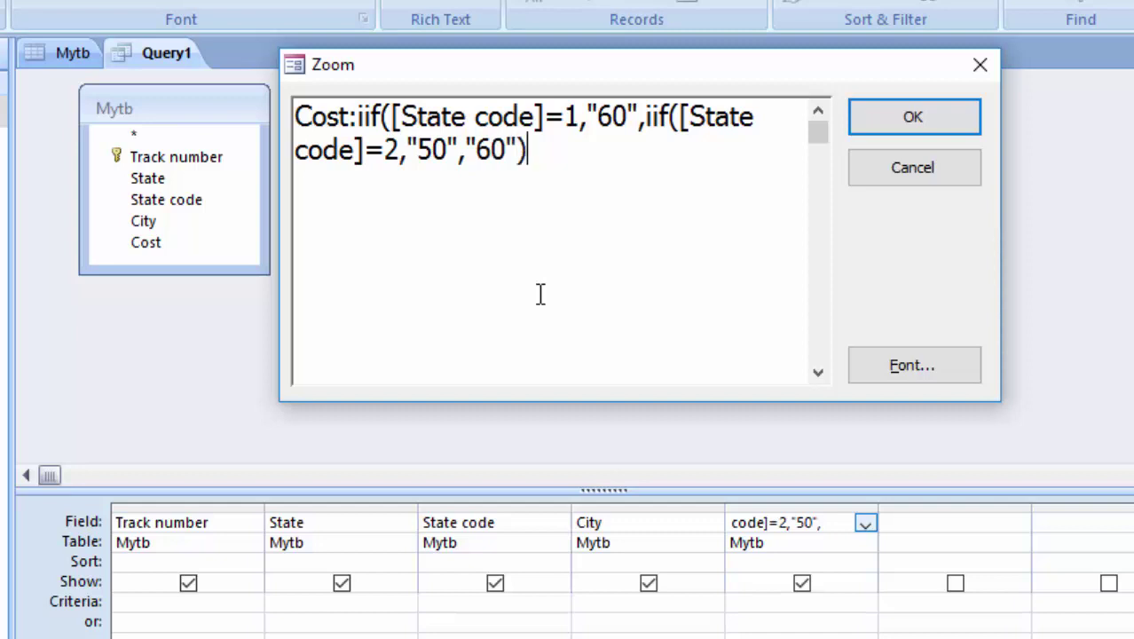
type("))")
key("BackSpace")
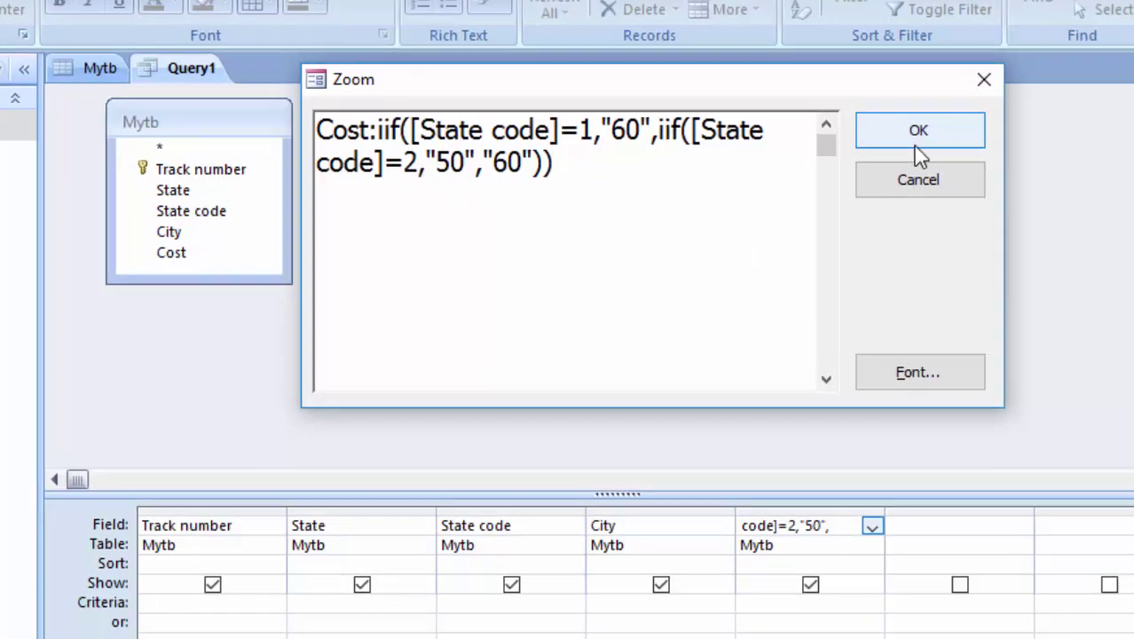
- Commit the expression and run Query1, showing Costs 60, 50, 60 and 60
left_click(915, 146)
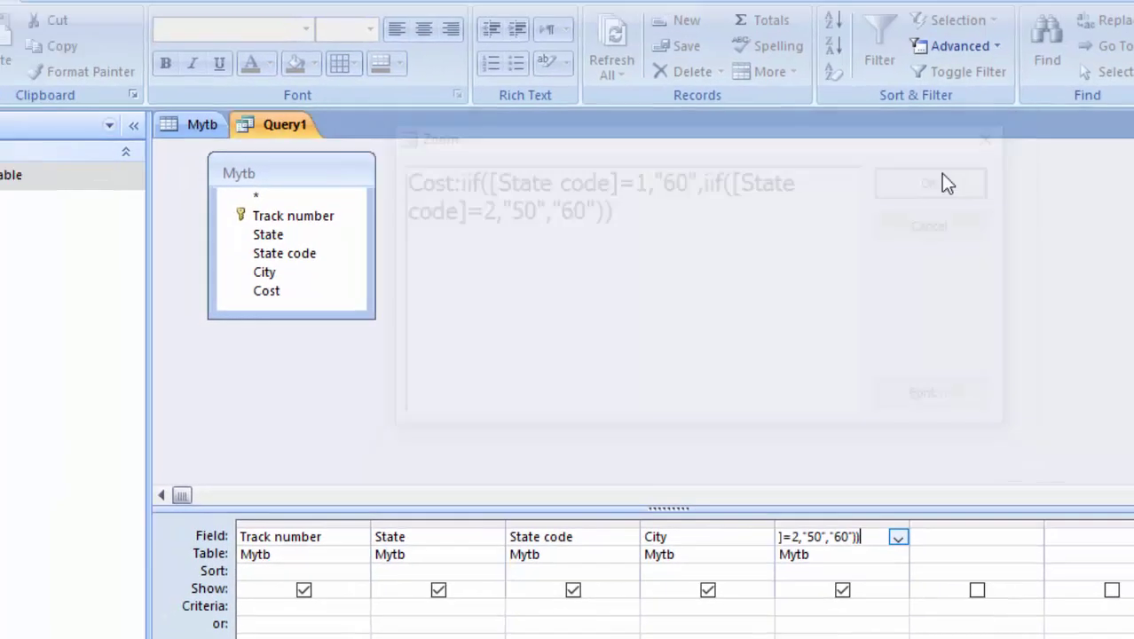
left_click(443, 43)
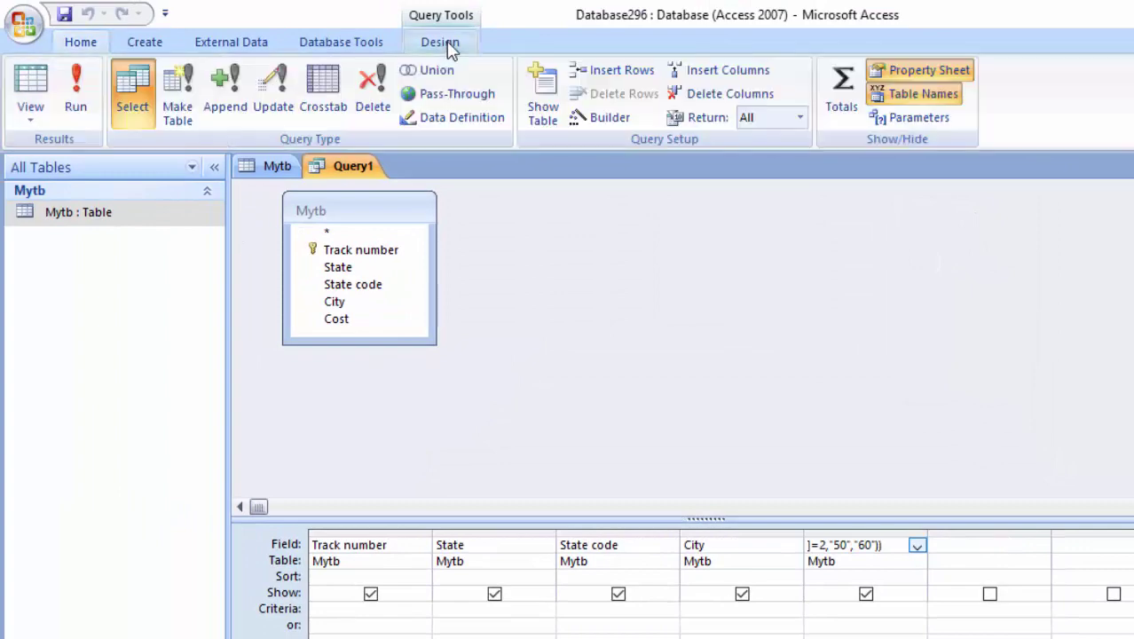
left_click(76, 89)
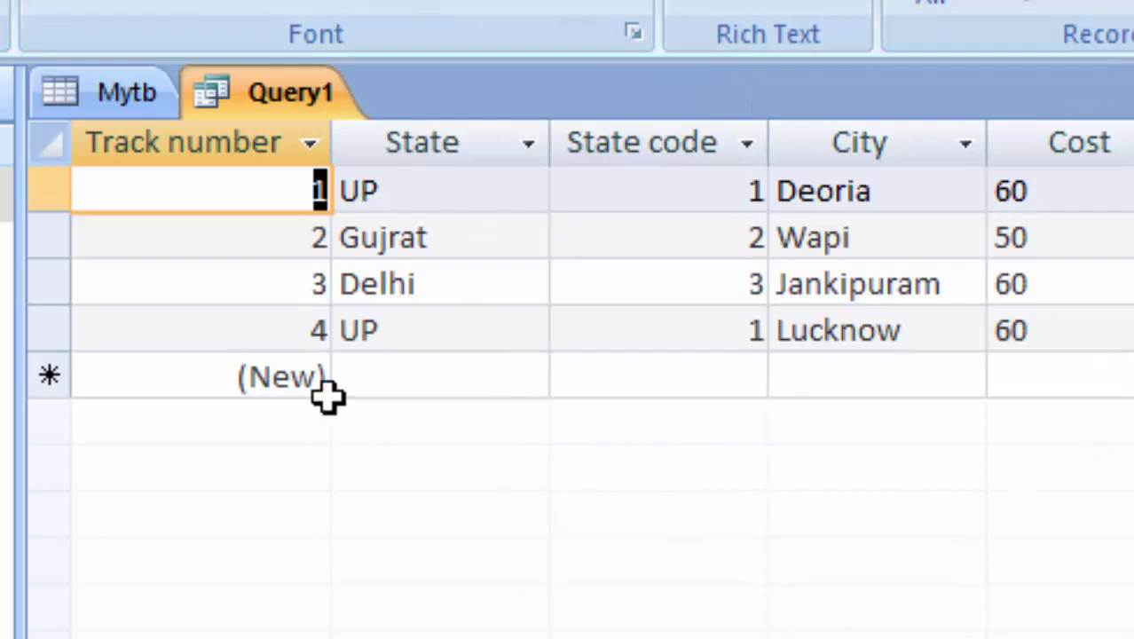
left_click(388, 386)
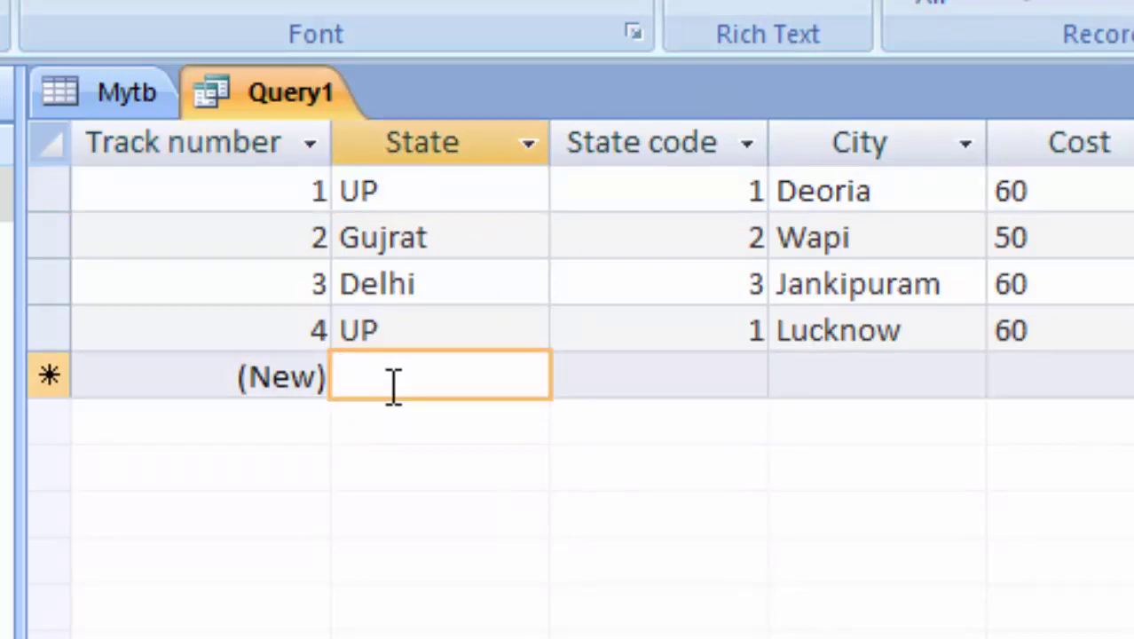
- Enter a new record with State Gujrat and State code 2, so Cost calculates to 50
type("Gu")
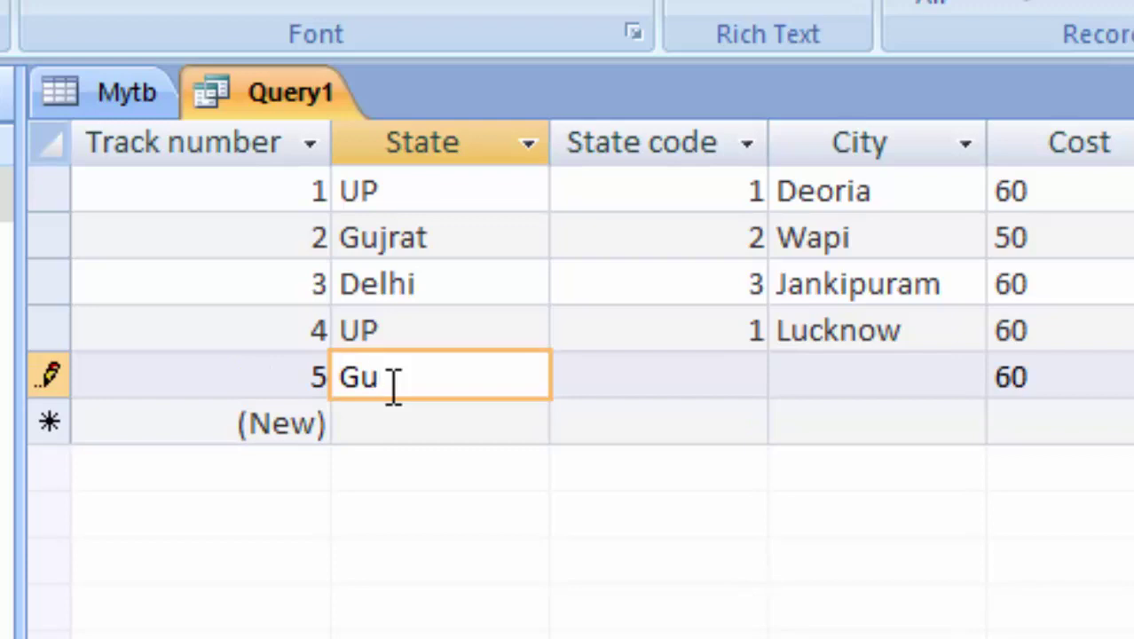
type("jrat")
key("Tab")
type("2")
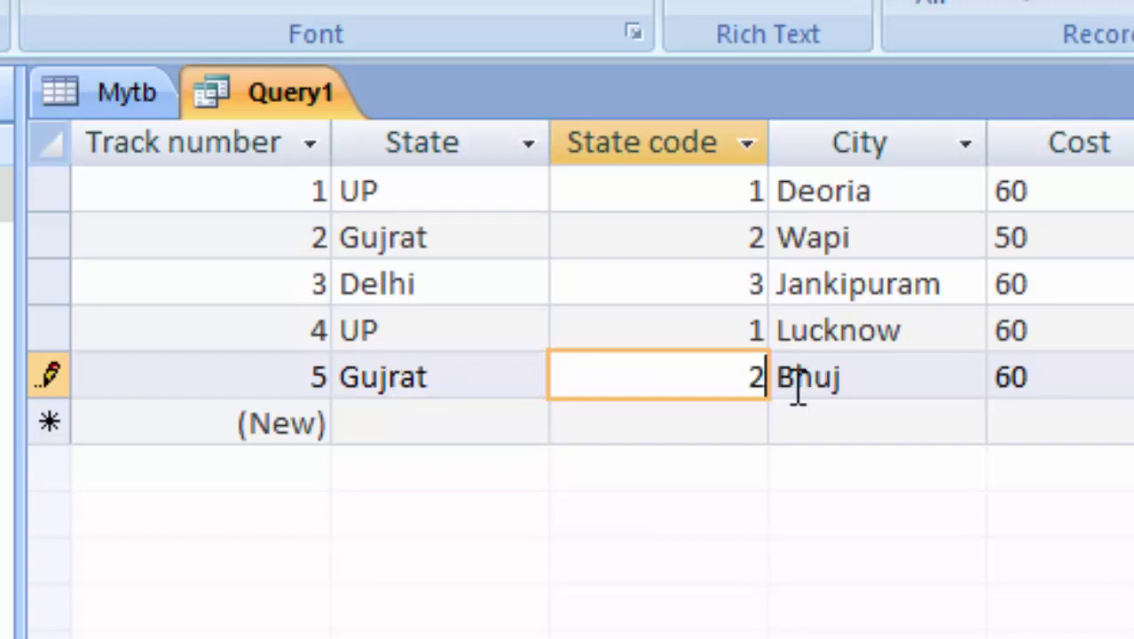
key("Tab")
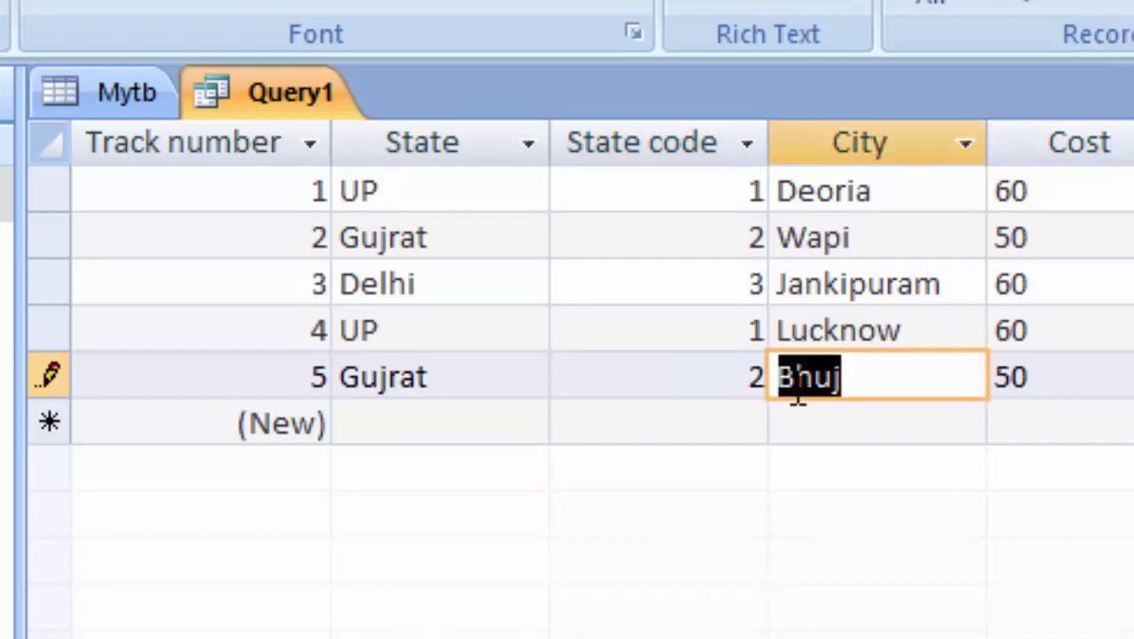